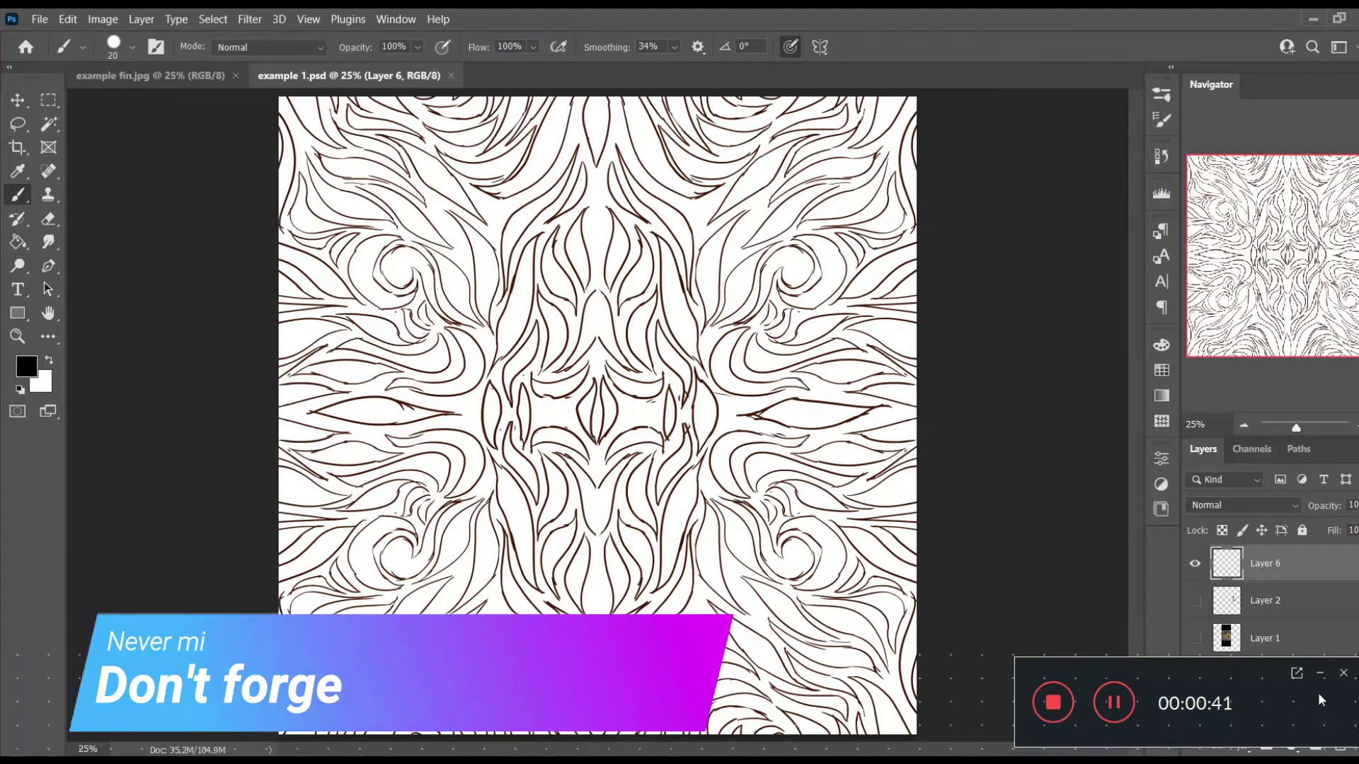
# Zoom in and back out to inspect the existing line art and whole pattern.
pyautogui.click(1320, 673)
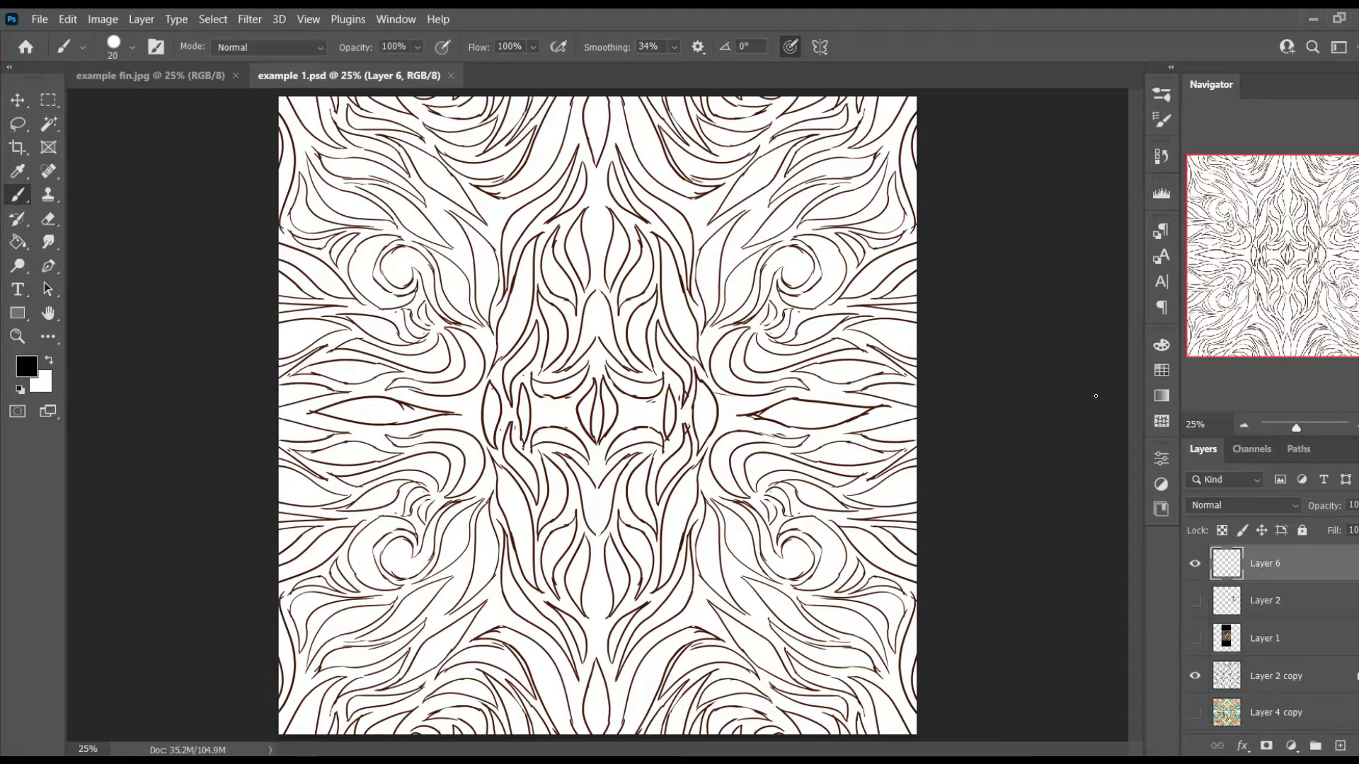
pyautogui.hotkey('ctrl', '=')
pyautogui.hotkey('ctrl', '=')
pyautogui.hotkey('ctrl', '=')
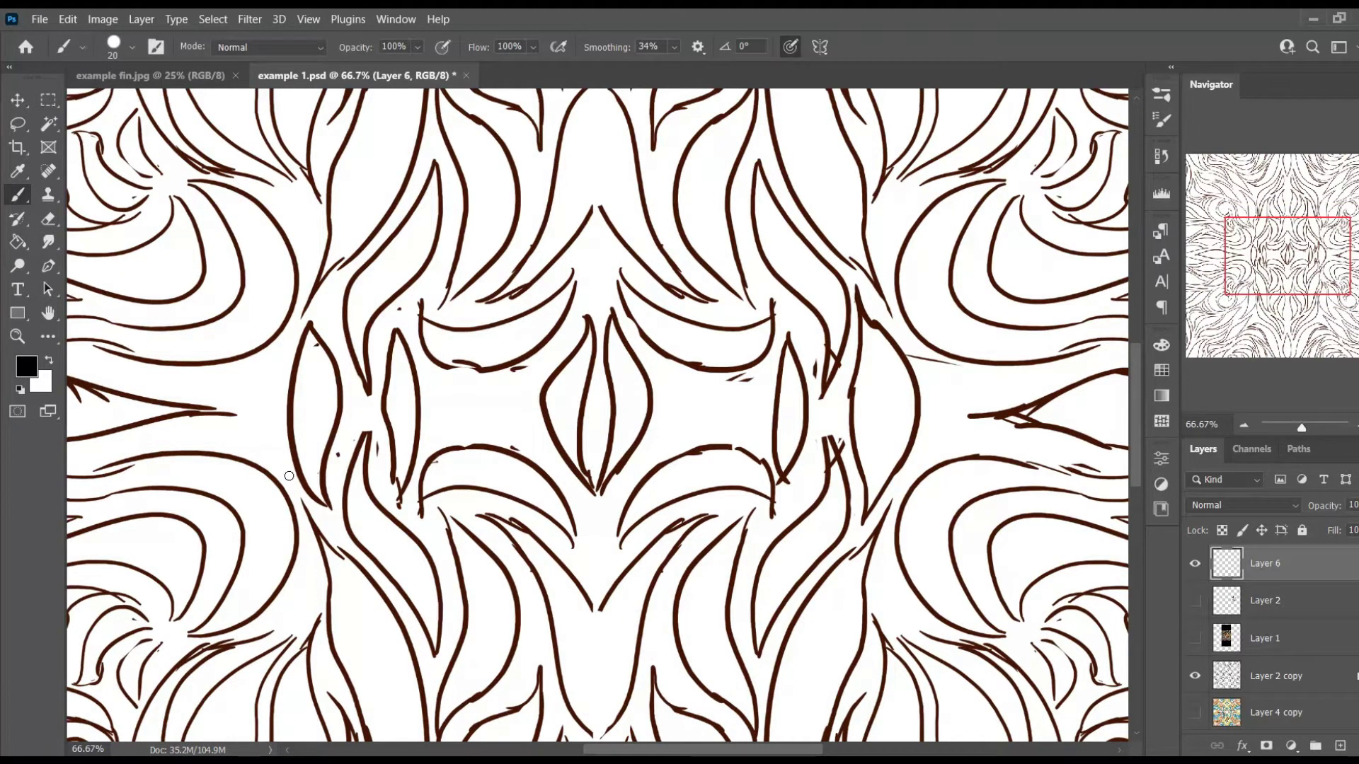
pyautogui.hotkey('ctrl', '-')
pyautogui.hotkey('ctrl', '-')
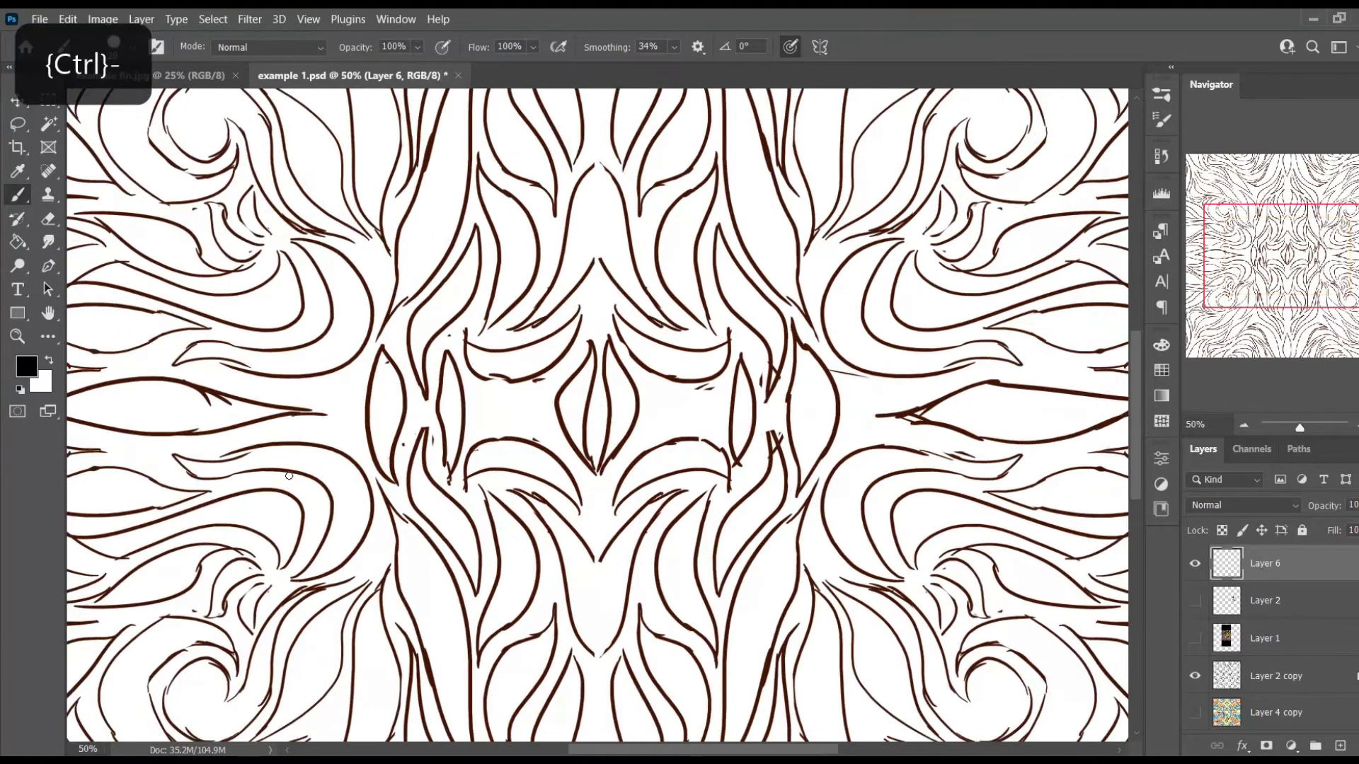
pyautogui.hotkey('ctrl', '-')
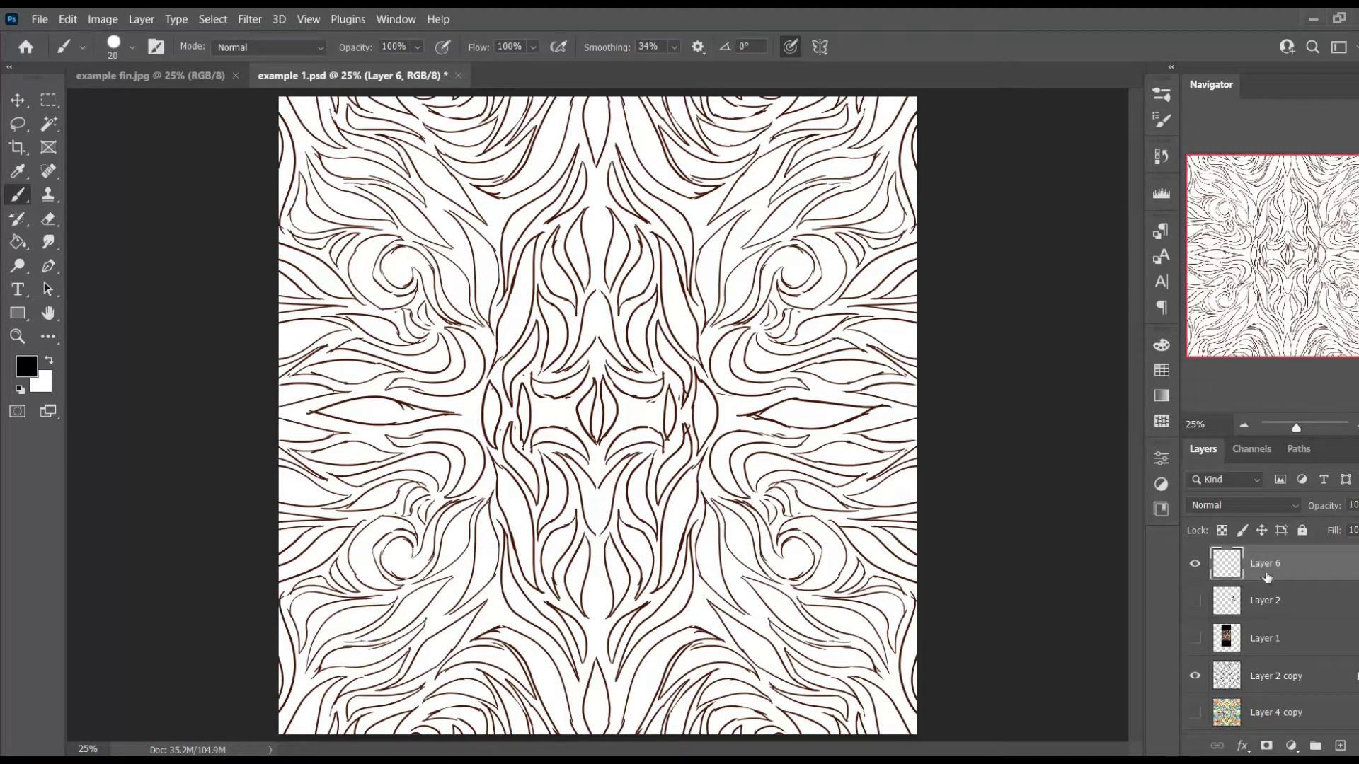
# Add Layer 7, unlock Layer 2 copy and fade it to about 29% opacity, then select Layer 7.
pyautogui.click(1339, 745)
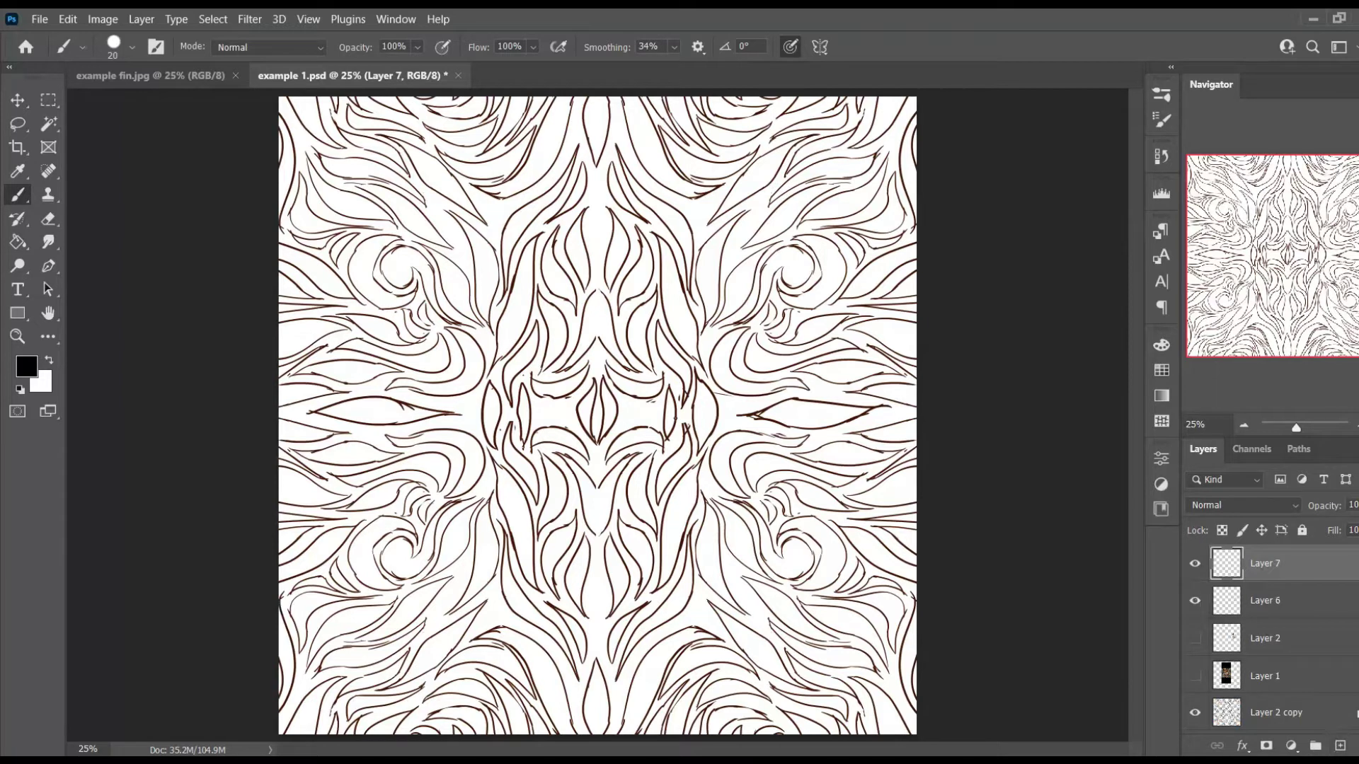
pyautogui.click(1283, 711)
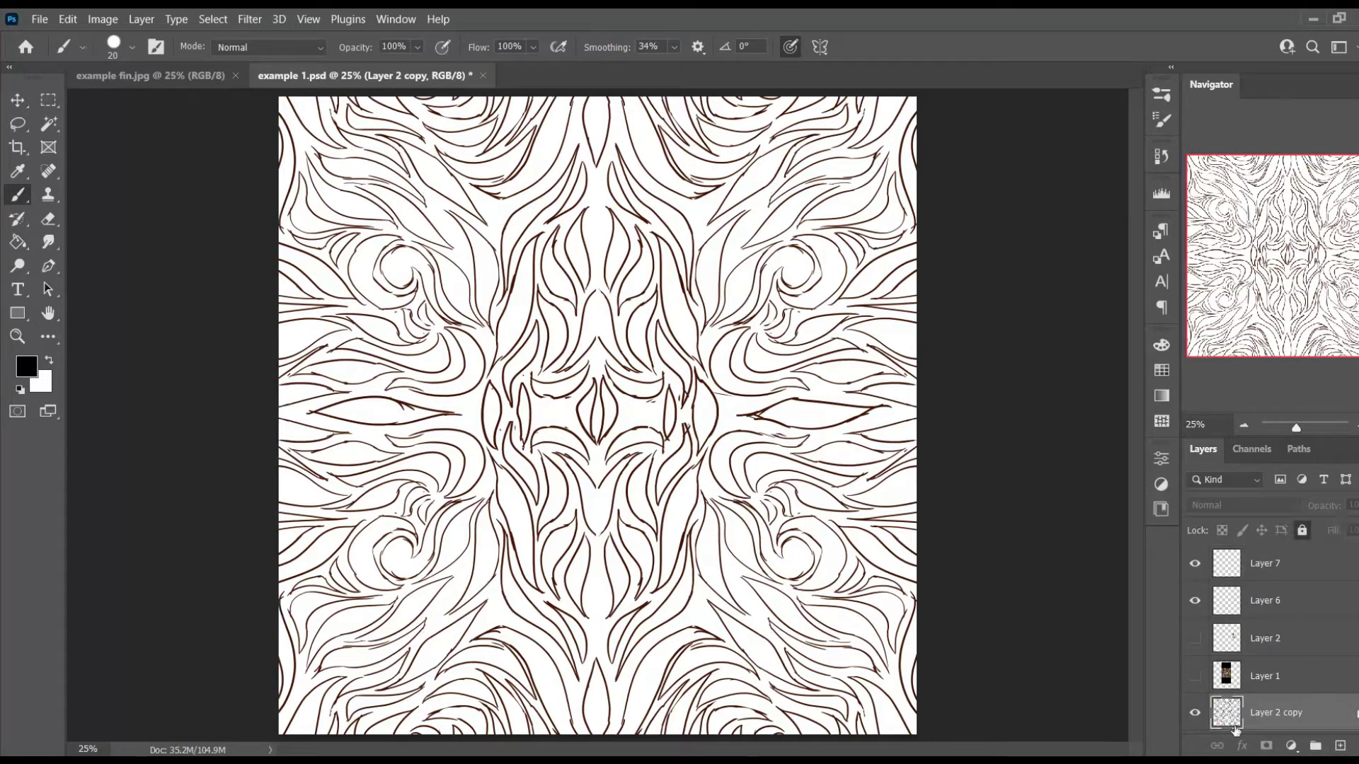
pyautogui.click(1303, 530)
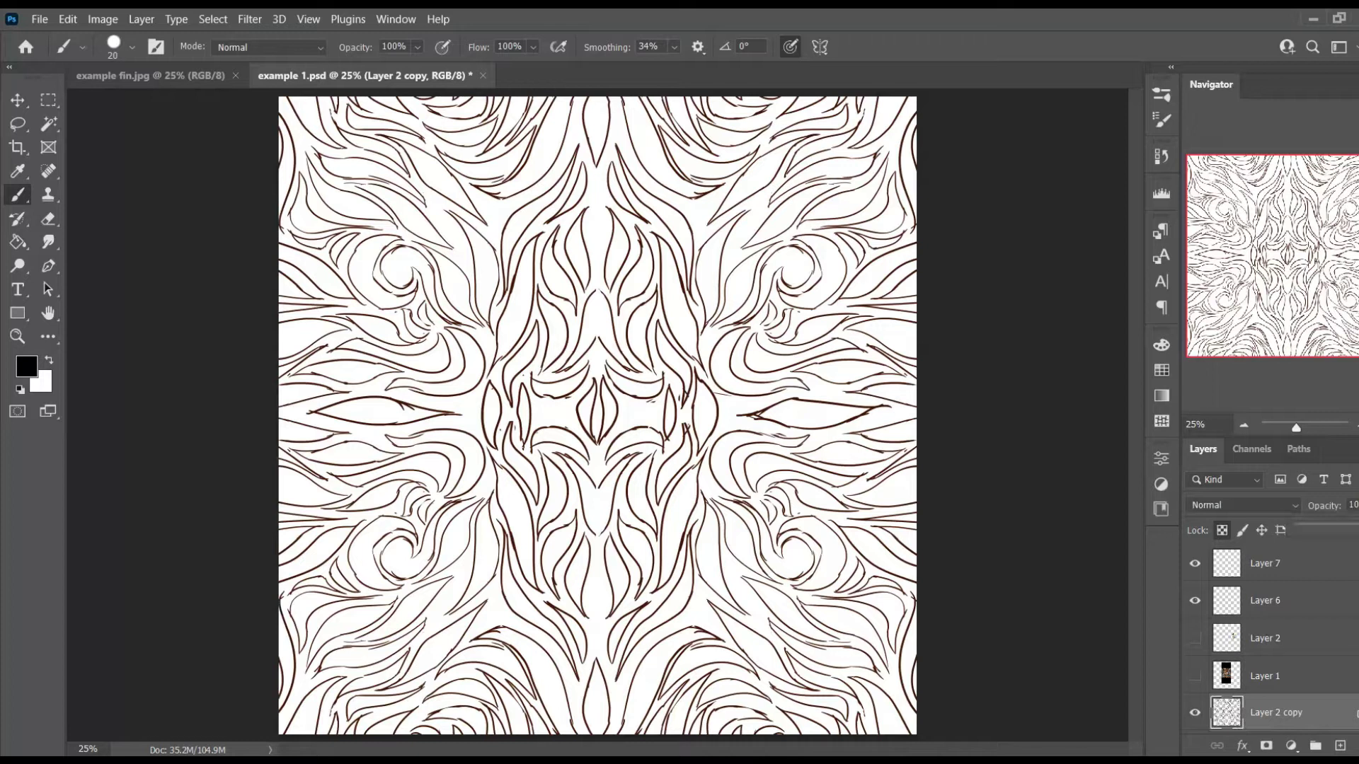
pyautogui.moveTo(1323, 526); pyautogui.dragTo(1342, 528)
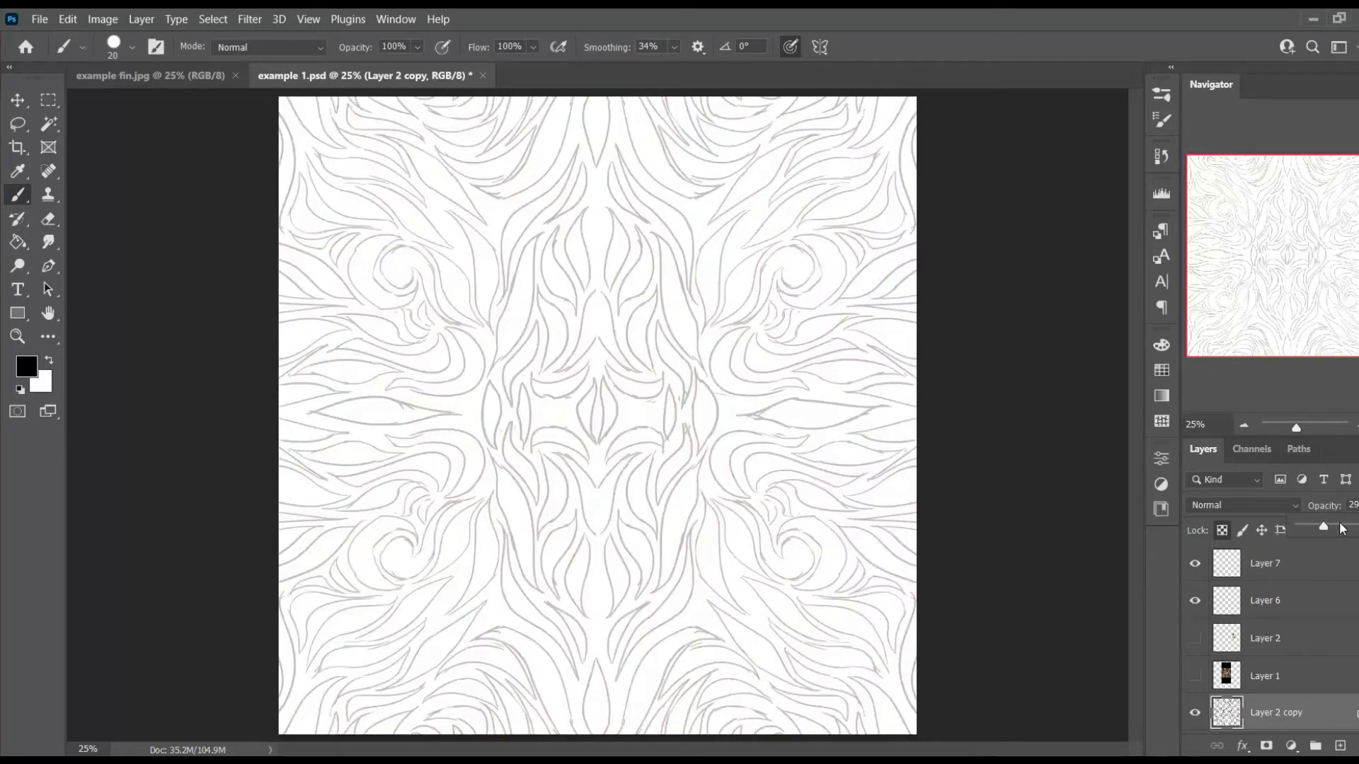
pyautogui.click(1302, 577)
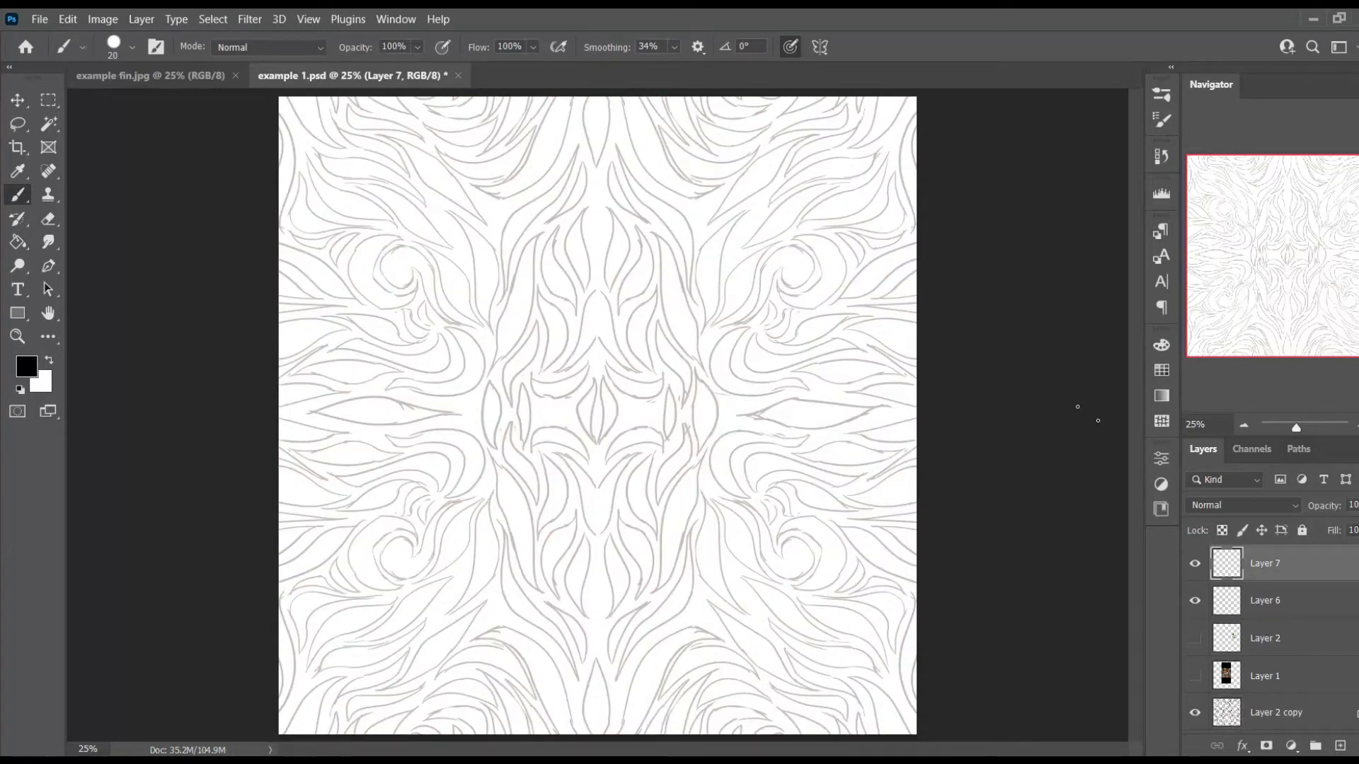
pyautogui.hotkey('ctrl', '=')
pyautogui.hotkey('ctrl', '=')
pyautogui.moveTo(1138, 435); pyautogui.dragTo(1132, 309)
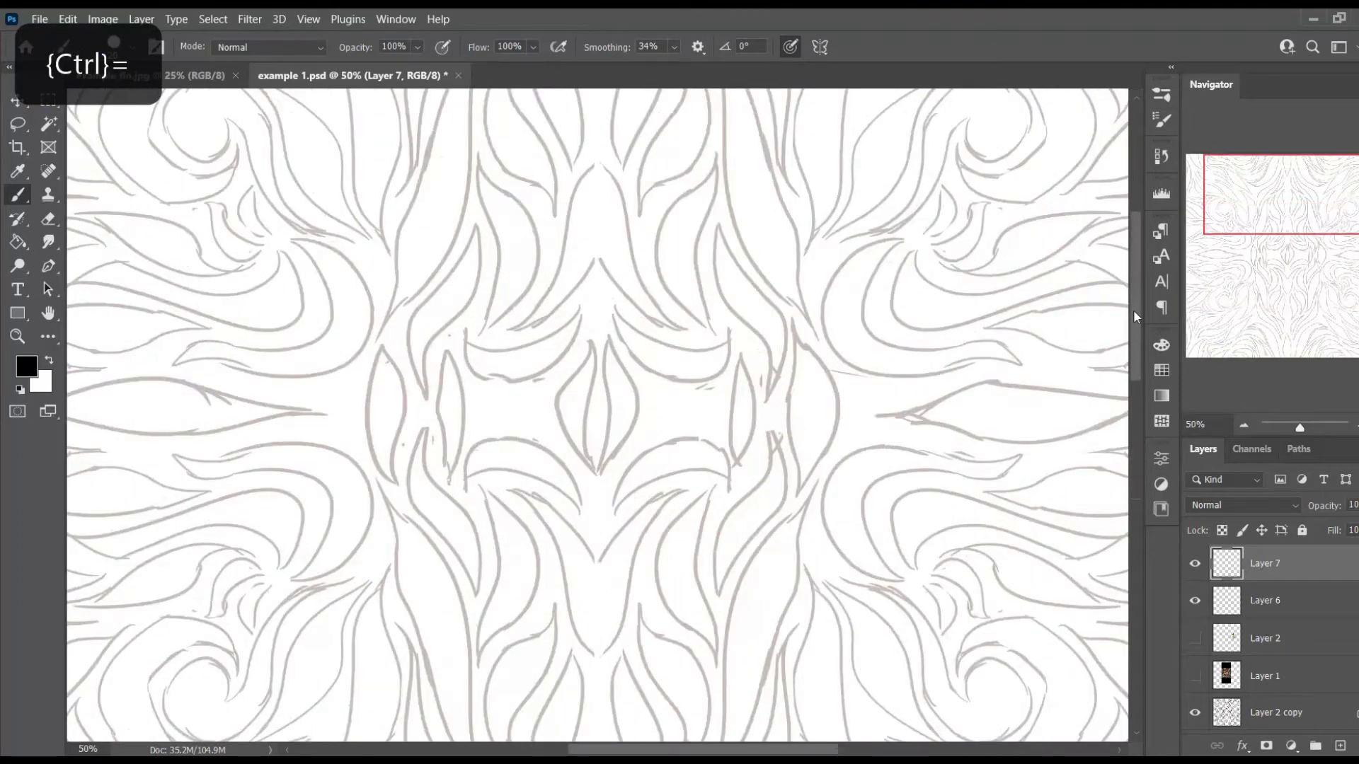
pyautogui.hotkey('ctrl', '-')
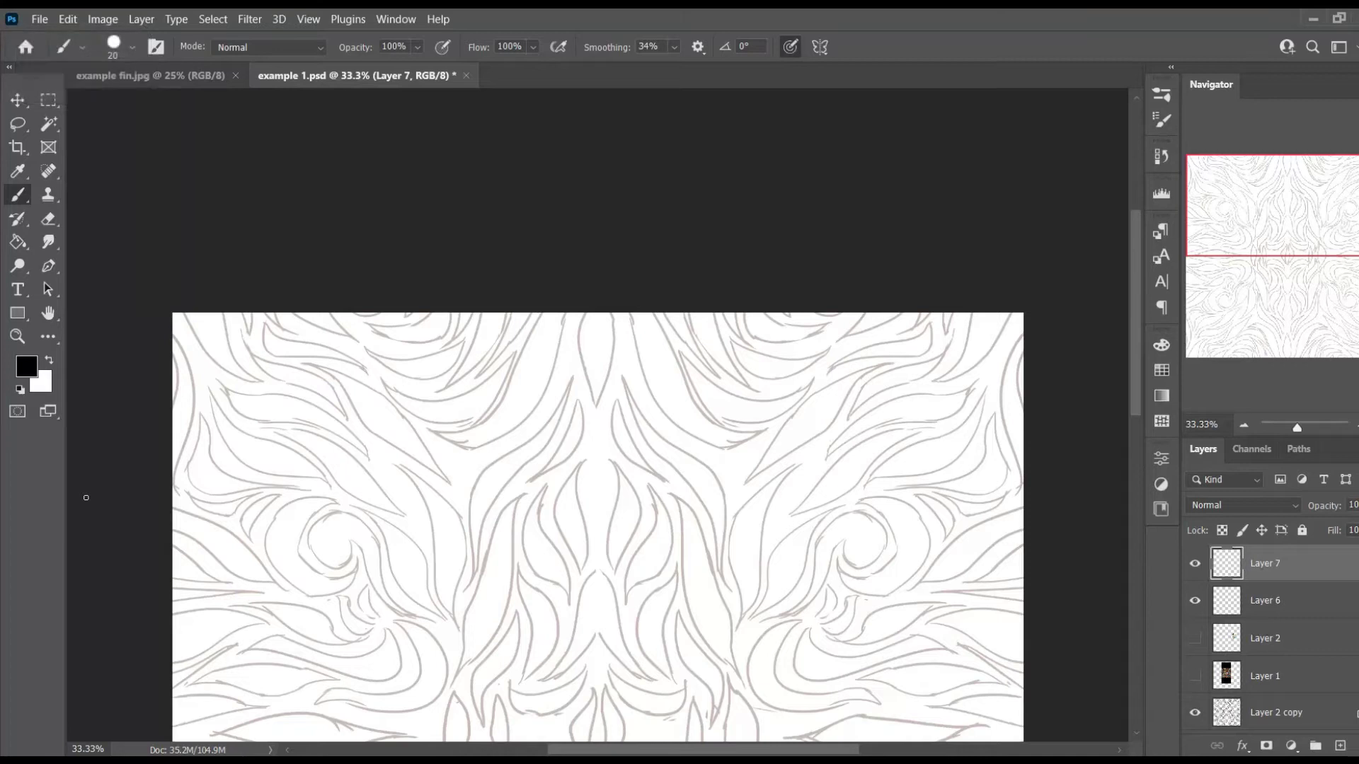
pyautogui.press('e')
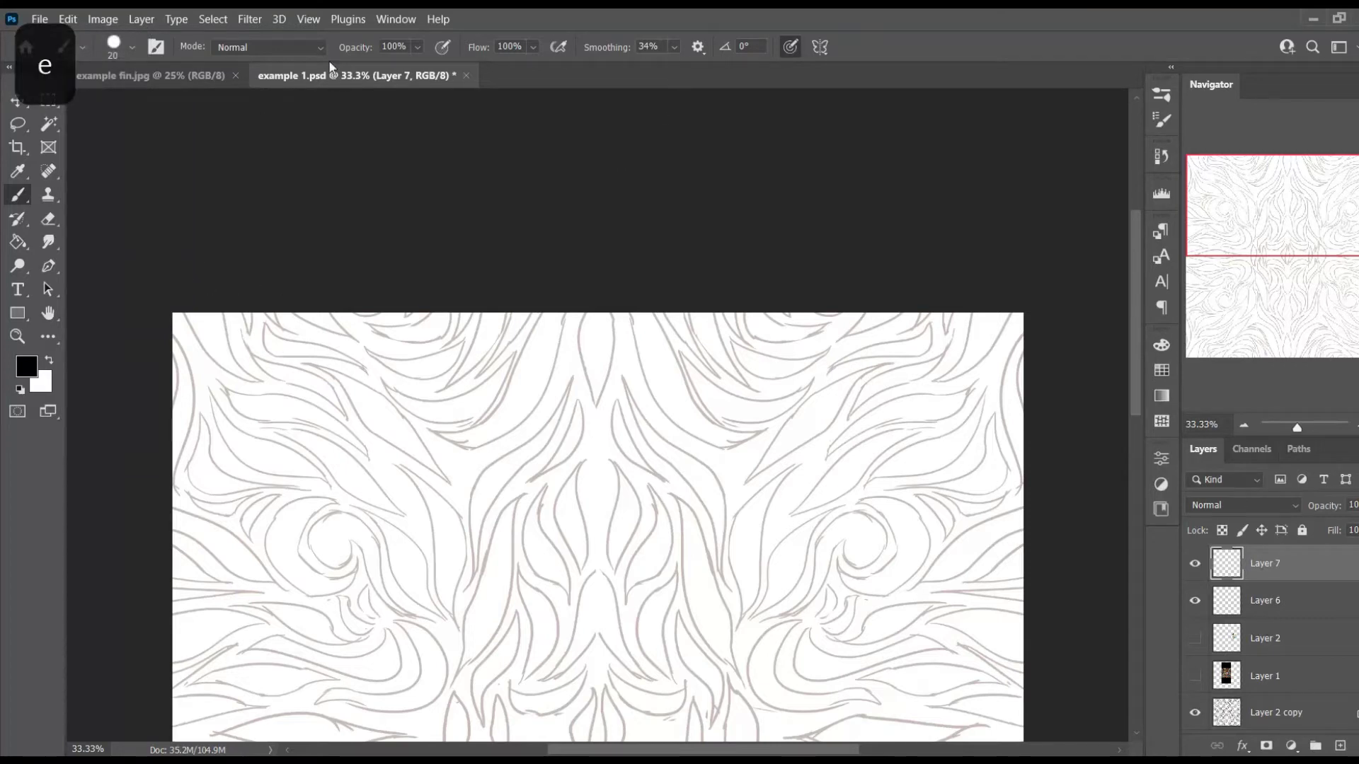
pyautogui.click(132, 48)
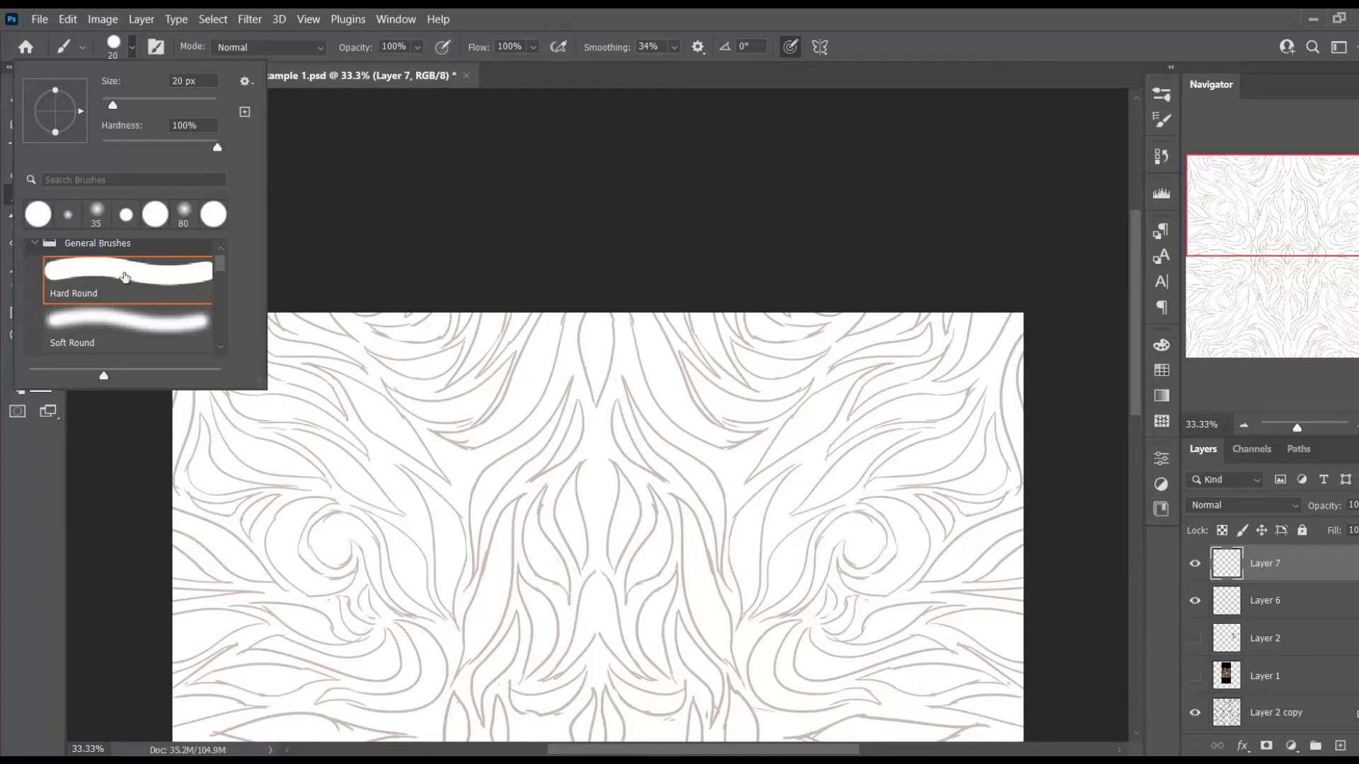
pyautogui.click(131, 272)
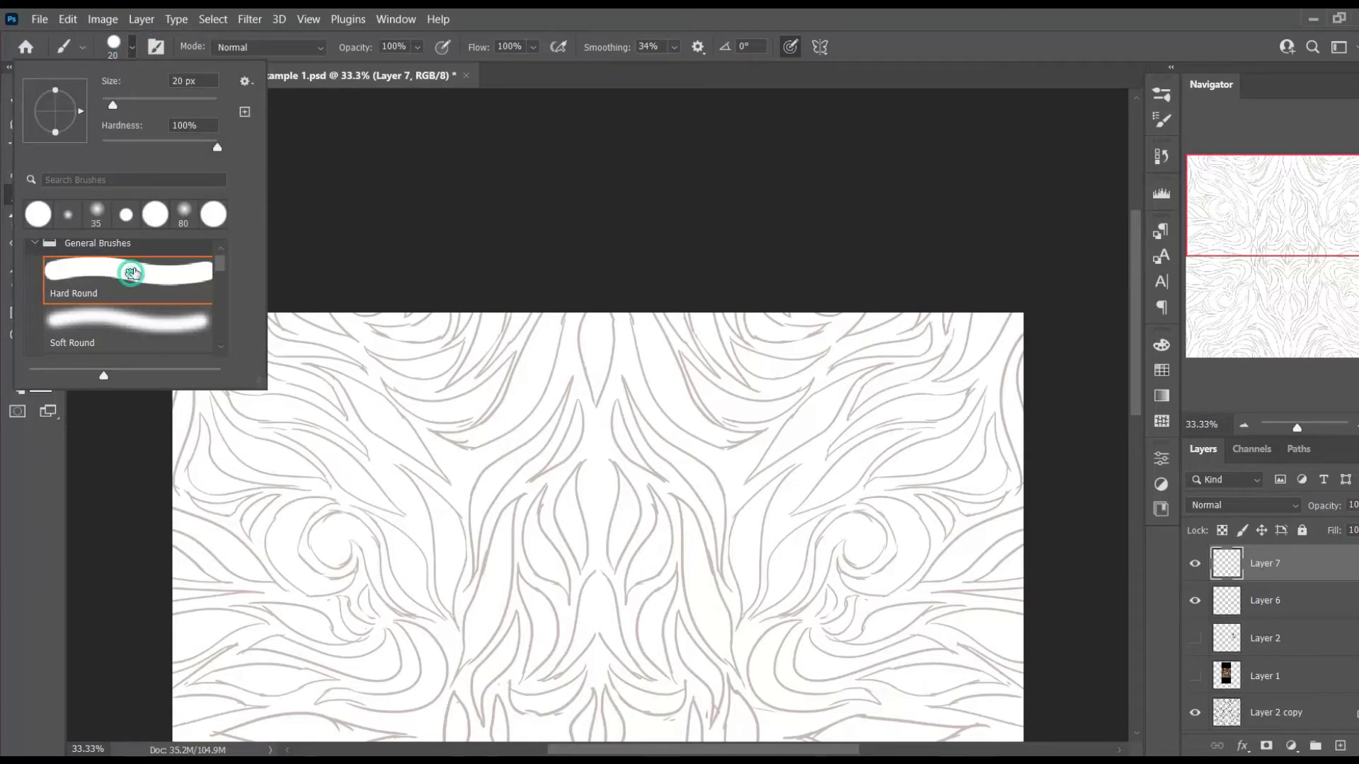
pyautogui.click(131, 47)
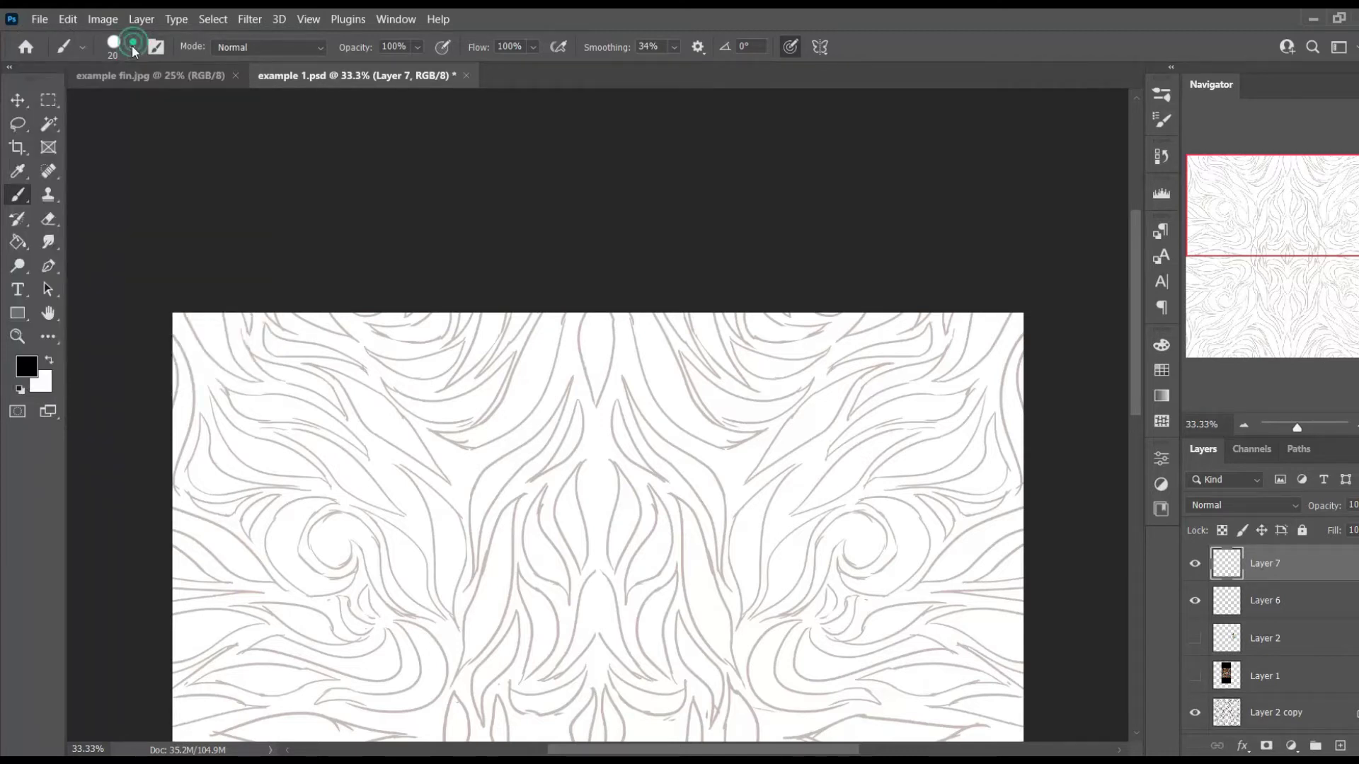
pyautogui.click(1162, 95)
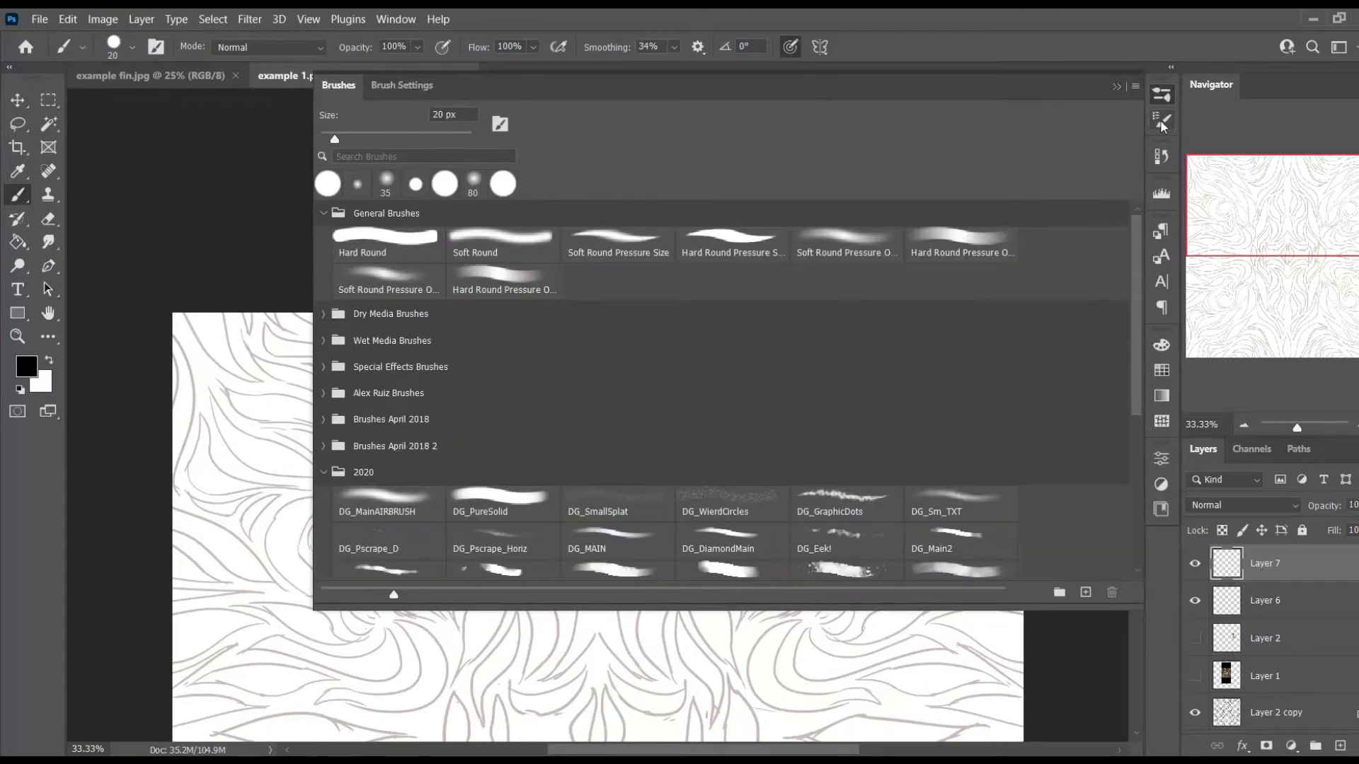
pyautogui.click(1161, 124)
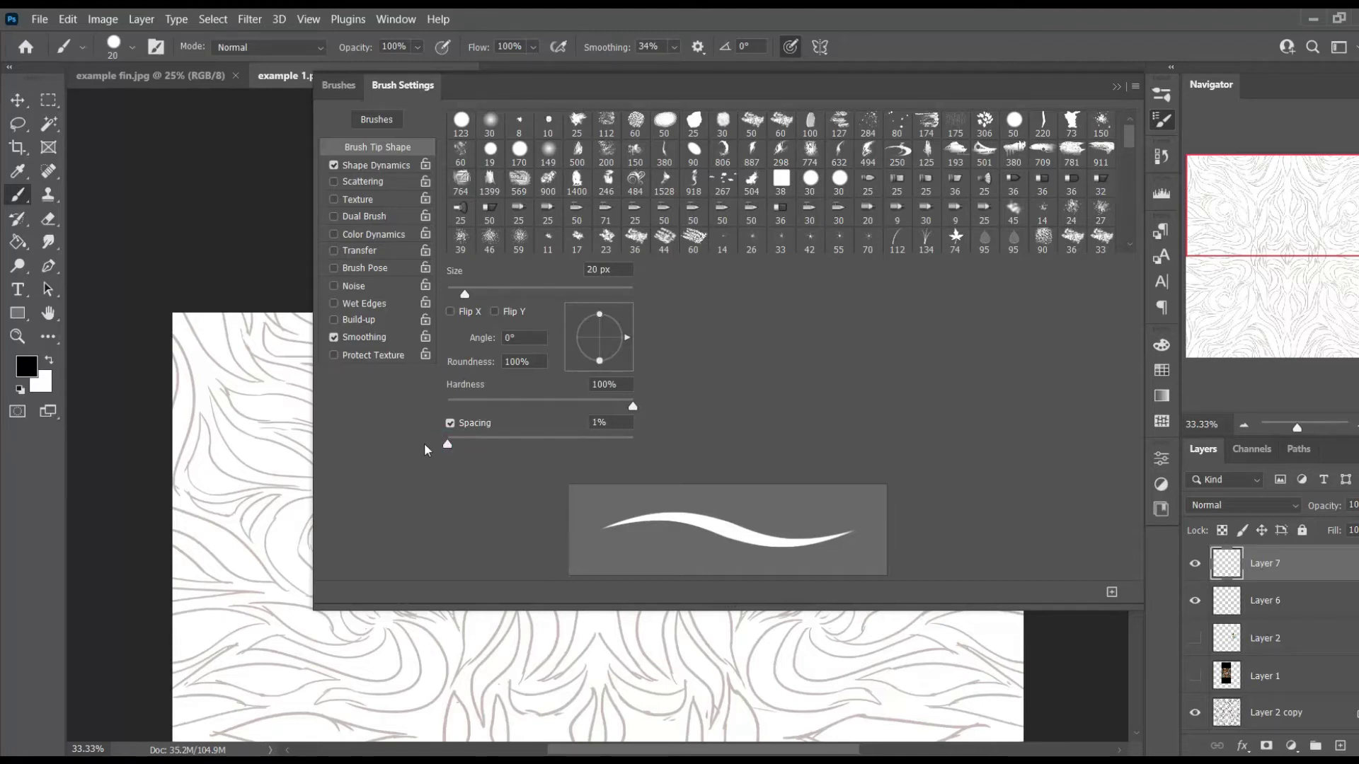
pyautogui.click(1117, 87)
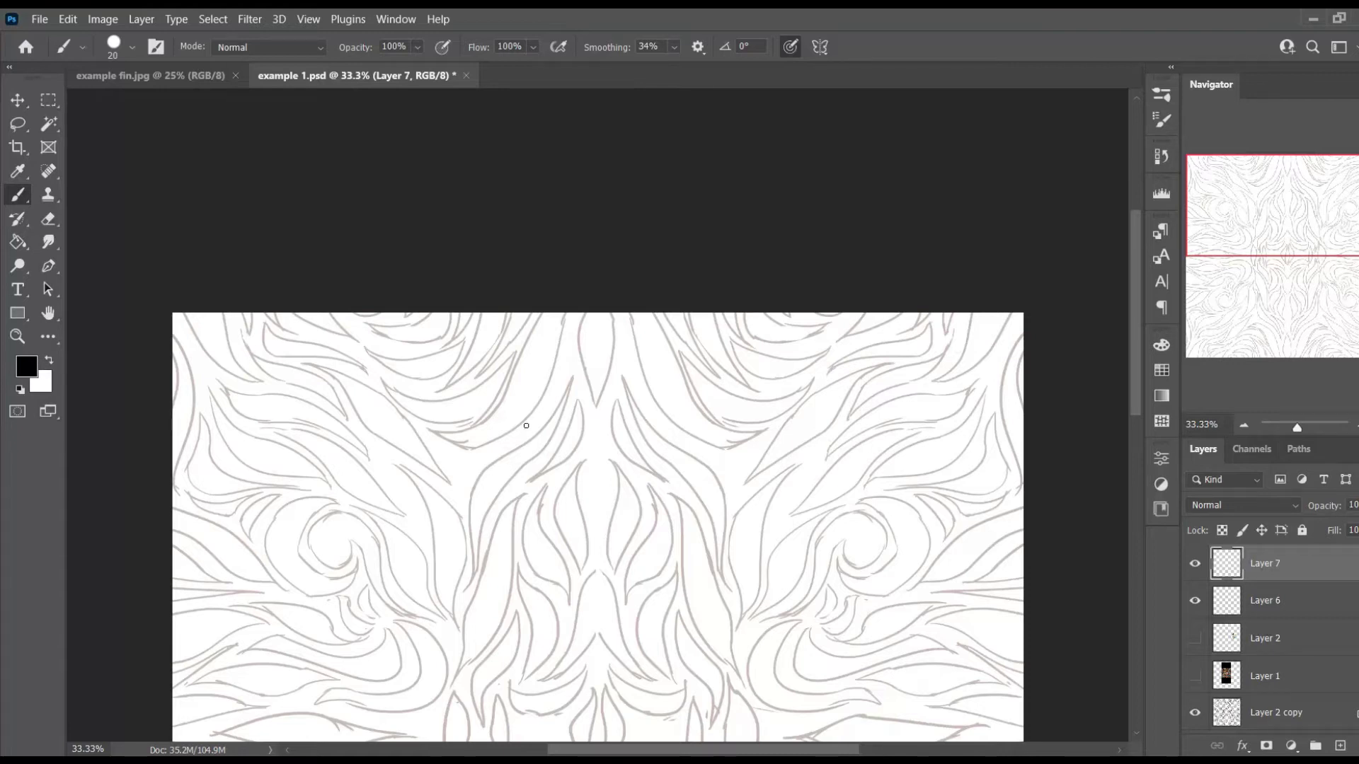
# Set brush smoothing to 0% and paint a bold black curved stroke near the top.
pyautogui.click(673, 48)
pyautogui.moveTo(684, 67)
pyautogui.mouseDown()
pyautogui.moveTo(635, 78)
pyautogui.moveTo(670, 69)
pyautogui.mouseUp()
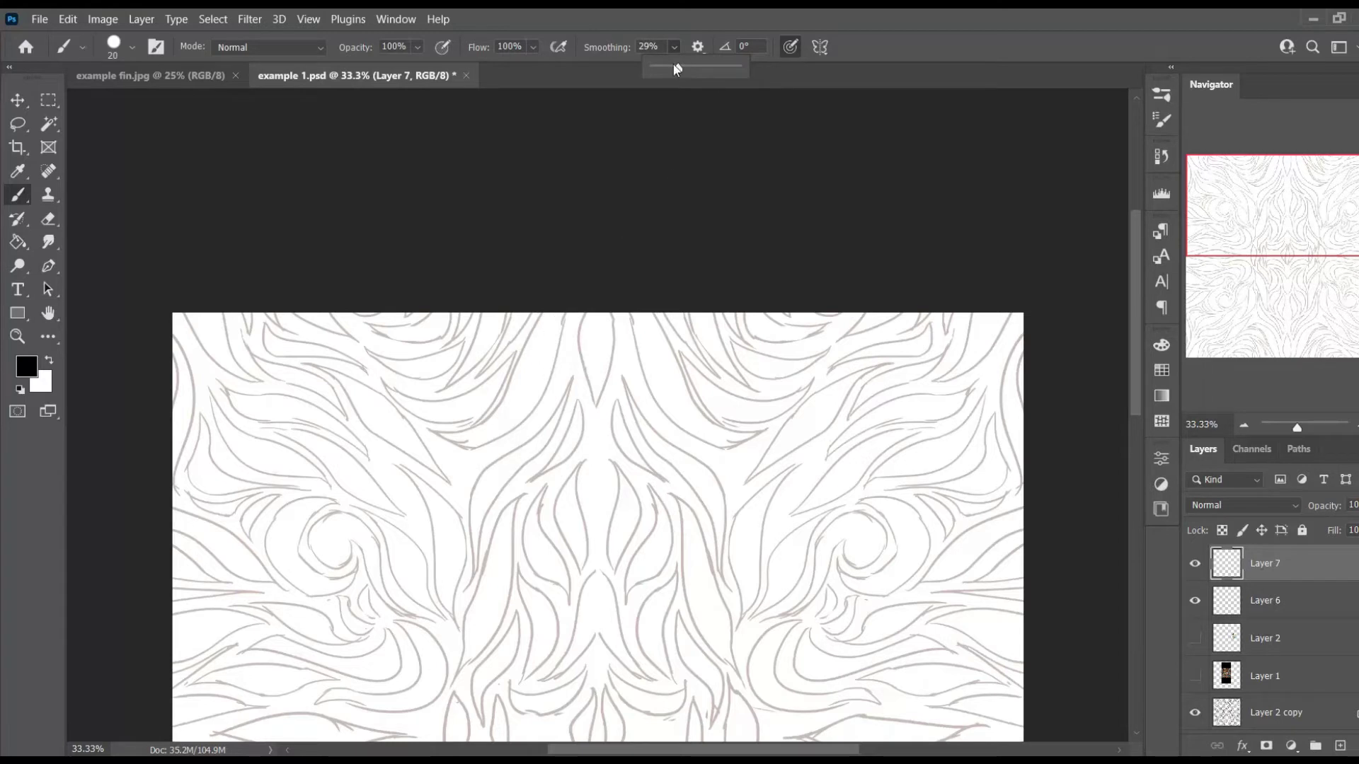
pyautogui.hotkey('ctrl', '=')
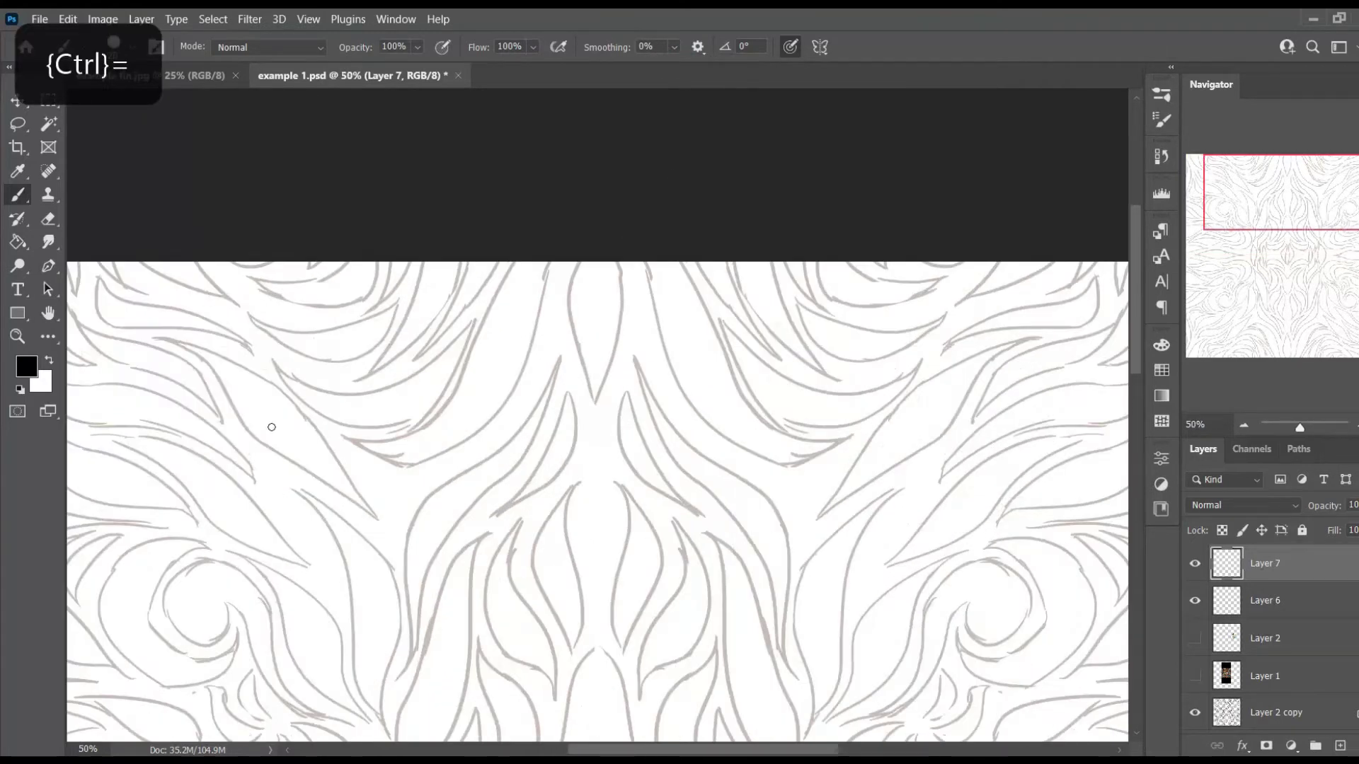
pyautogui.moveTo(513, 268)
pyautogui.mouseDown()
pyautogui.moveTo(479, 359)
pyautogui.moveTo(356, 473)
pyautogui.moveTo(448, 452)
pyautogui.moveTo(527, 279)
pyautogui.mouseUp()
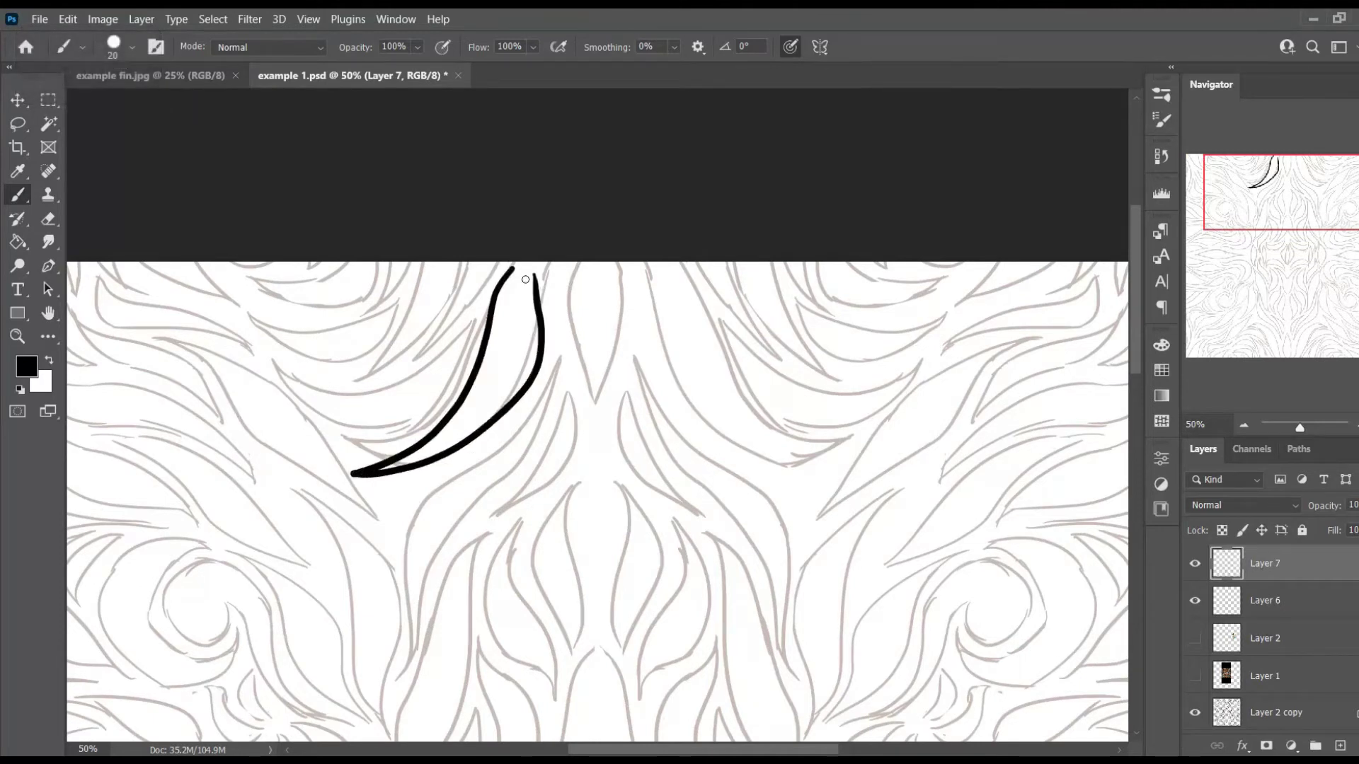
pyautogui.hotkey('ctrl', '=')
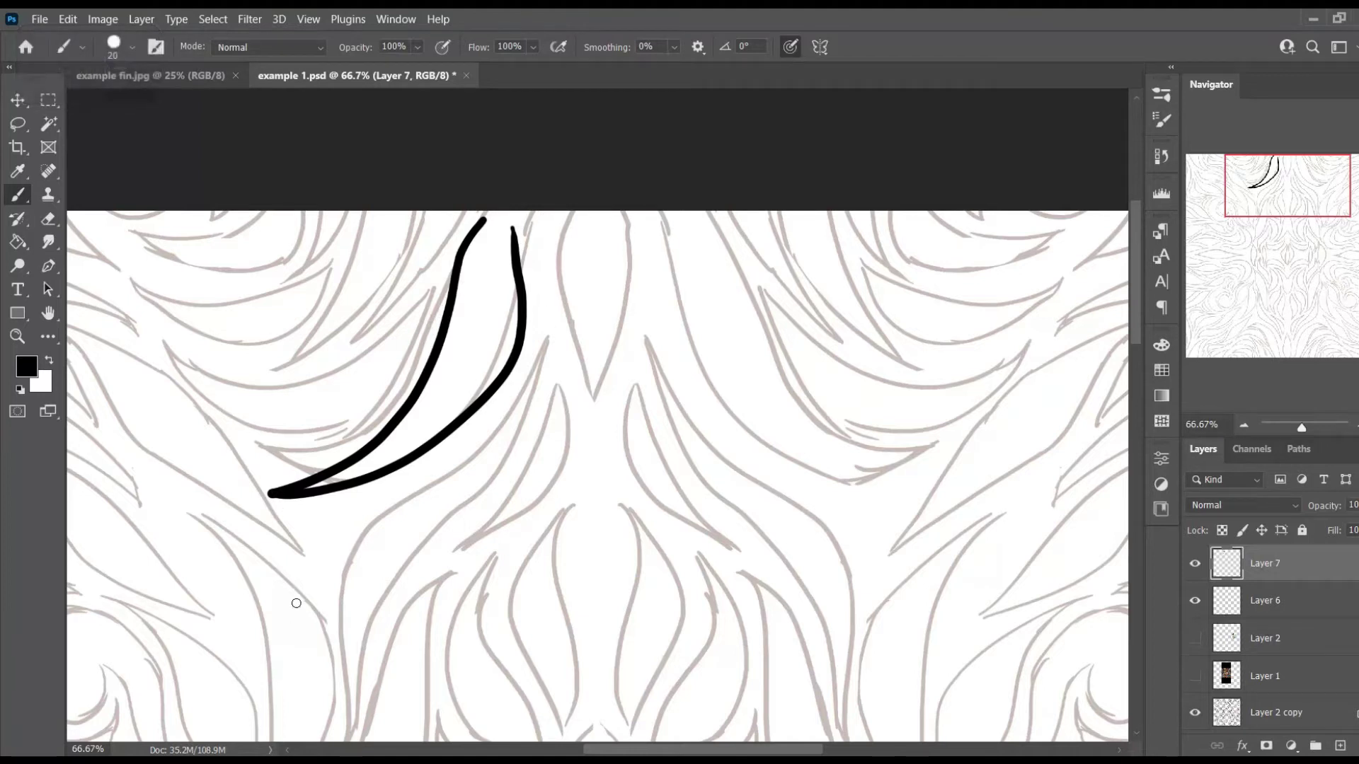
# Raise smoothing to 42% and paint a second black stroke across the top centre.
pyautogui.click(673, 47)
pyautogui.click(710, 65)
pyautogui.moveTo(569, 213)
pyautogui.mouseDown()
pyautogui.moveTo(561, 243)
pyautogui.moveTo(593, 425)
pyautogui.moveTo(643, 242)
pyautogui.moveTo(636, 211)
pyautogui.mouseUp()
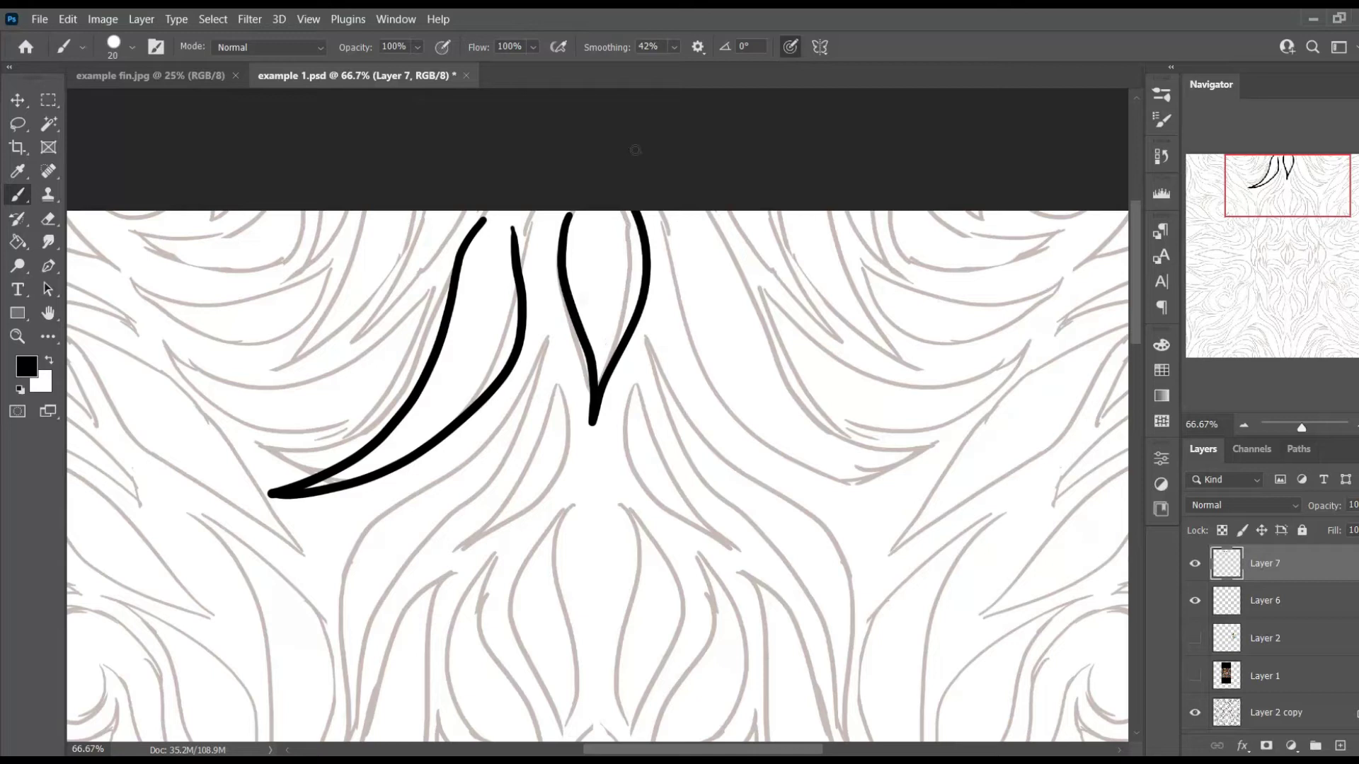
# Set smoothing to 82% and paint two parallel black strokes curving down-left with extended tails.
pyautogui.click(675, 50)
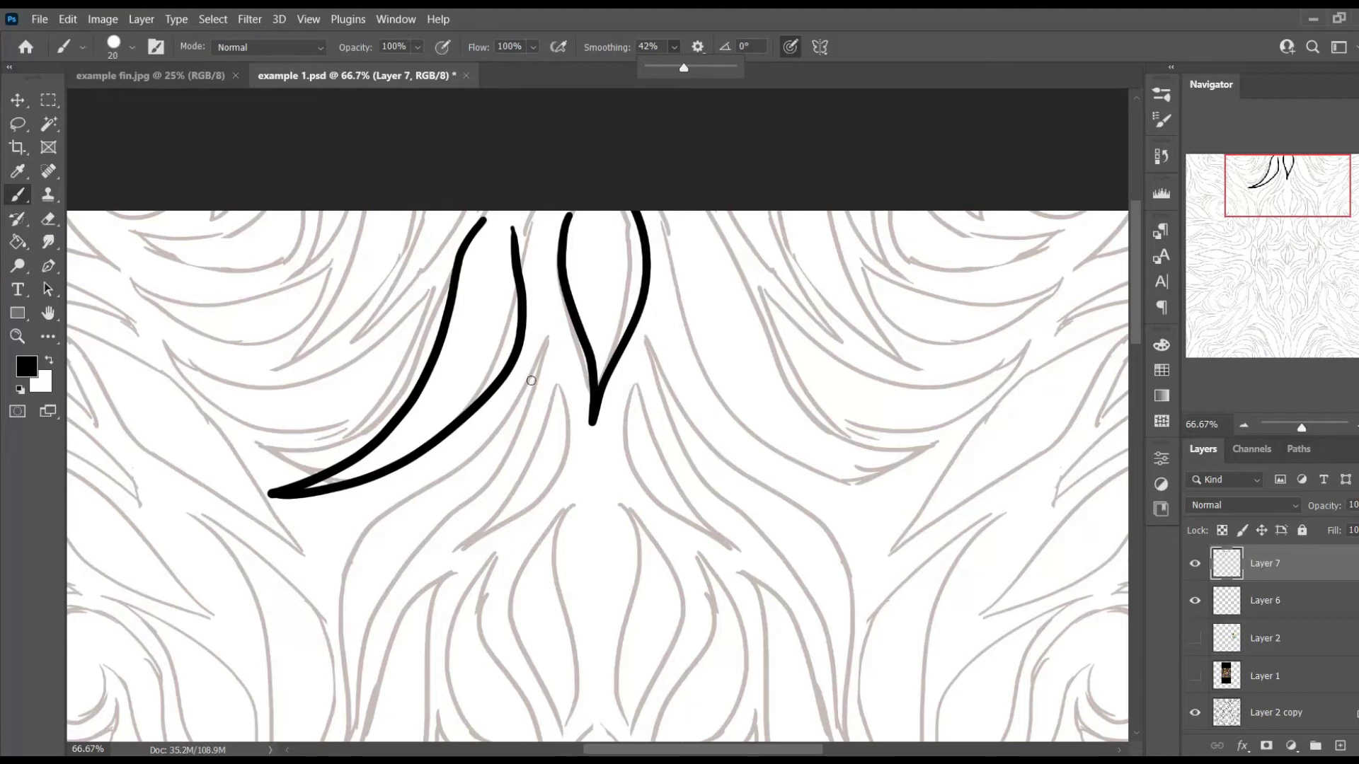
pyautogui.moveTo(705, 68); pyautogui.dragTo(719, 69)
pyautogui.click(544, 334)
pyautogui.moveTo(546, 338)
pyautogui.mouseDown()
pyautogui.moveTo(475, 465)
pyautogui.moveTo(364, 524)
pyautogui.moveTo(339, 579)
pyautogui.moveTo(351, 614)
pyautogui.moveTo(341, 640)
pyautogui.mouseUp()
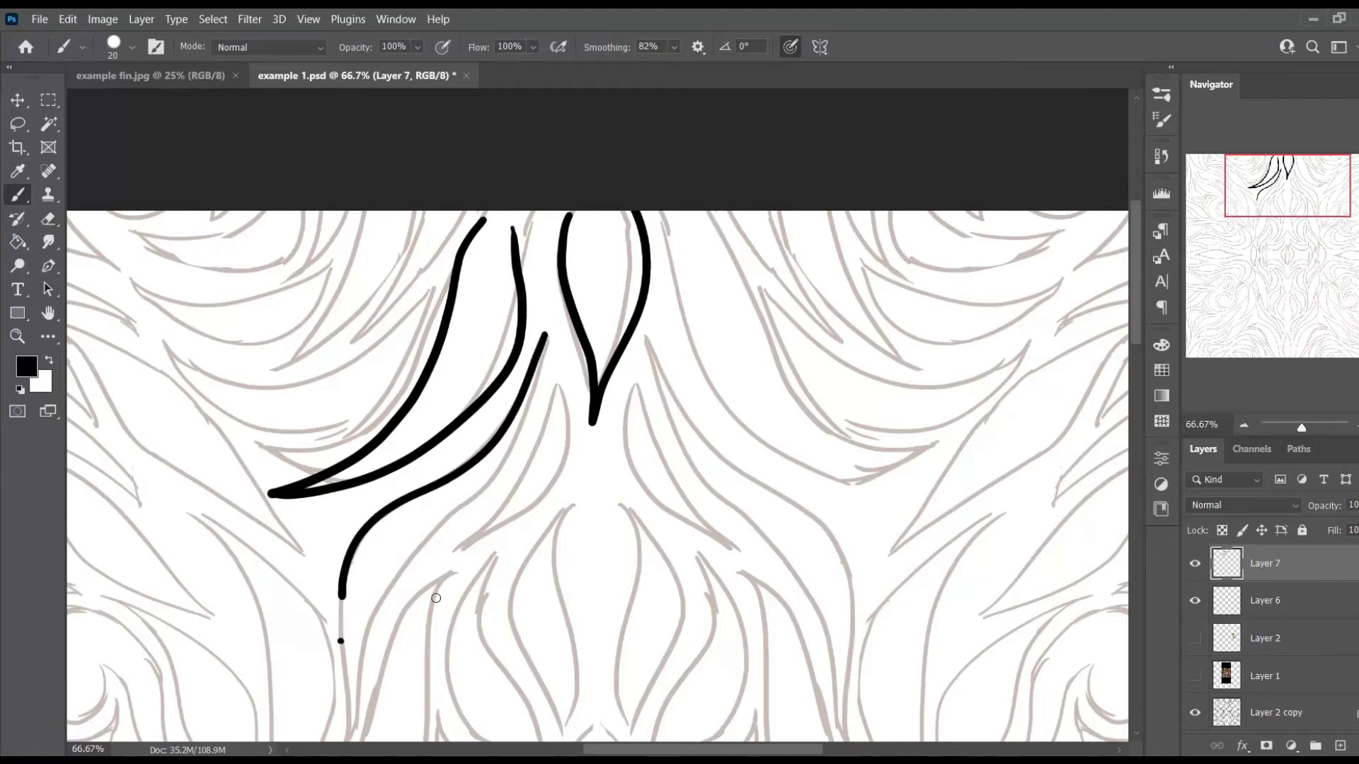
pyautogui.moveTo(545, 334)
pyautogui.mouseDown()
pyautogui.moveTo(523, 436)
pyautogui.moveTo(455, 527)
pyautogui.moveTo(376, 591)
pyautogui.moveTo(355, 685)
pyautogui.mouseUp()
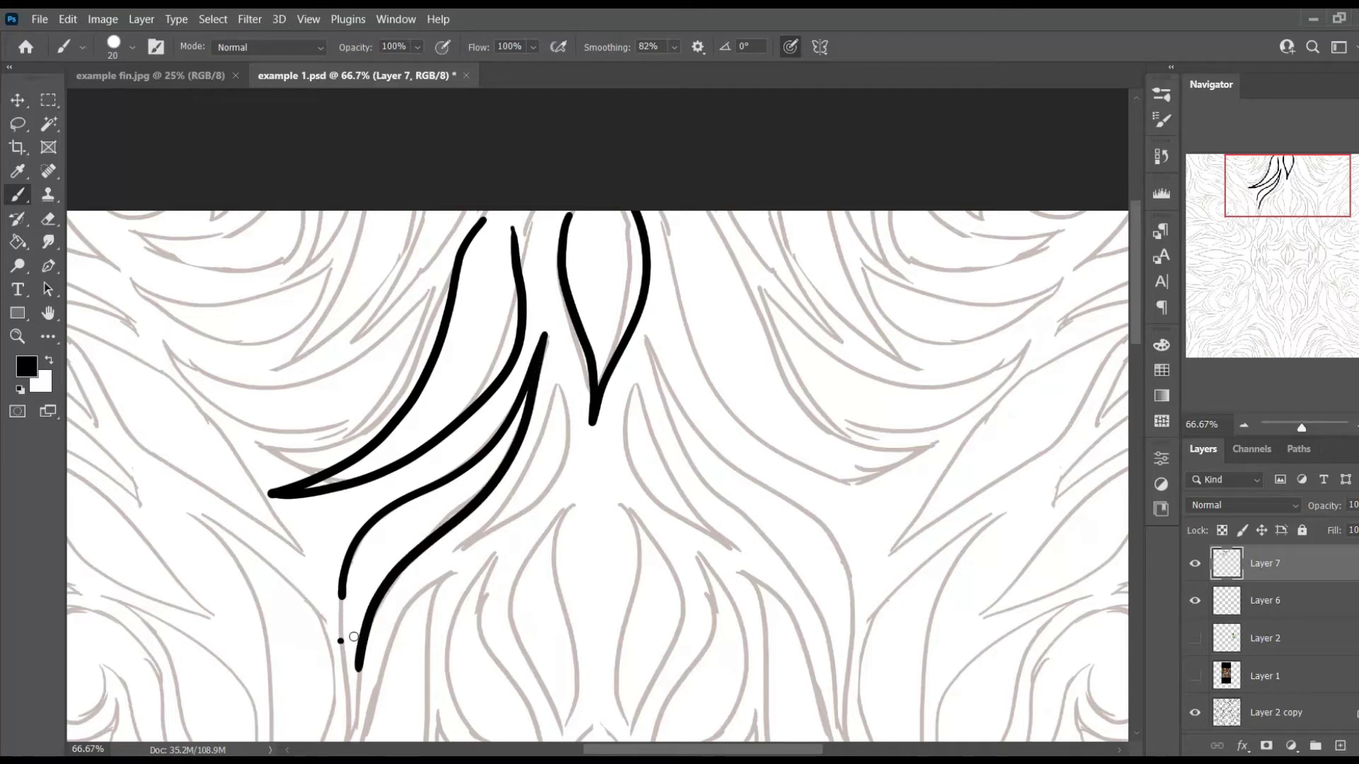
pyautogui.moveTo(341, 593); pyautogui.dragTo(356, 737)
# Erase the top of the left black stroke, then return to the brush.
pyautogui.hotkey('ctrl', '=')
pyautogui.hotkey('ctrl', '=')
pyautogui.hotkey('ctrl', '=')
pyautogui.hotkey('ctrl', '-')
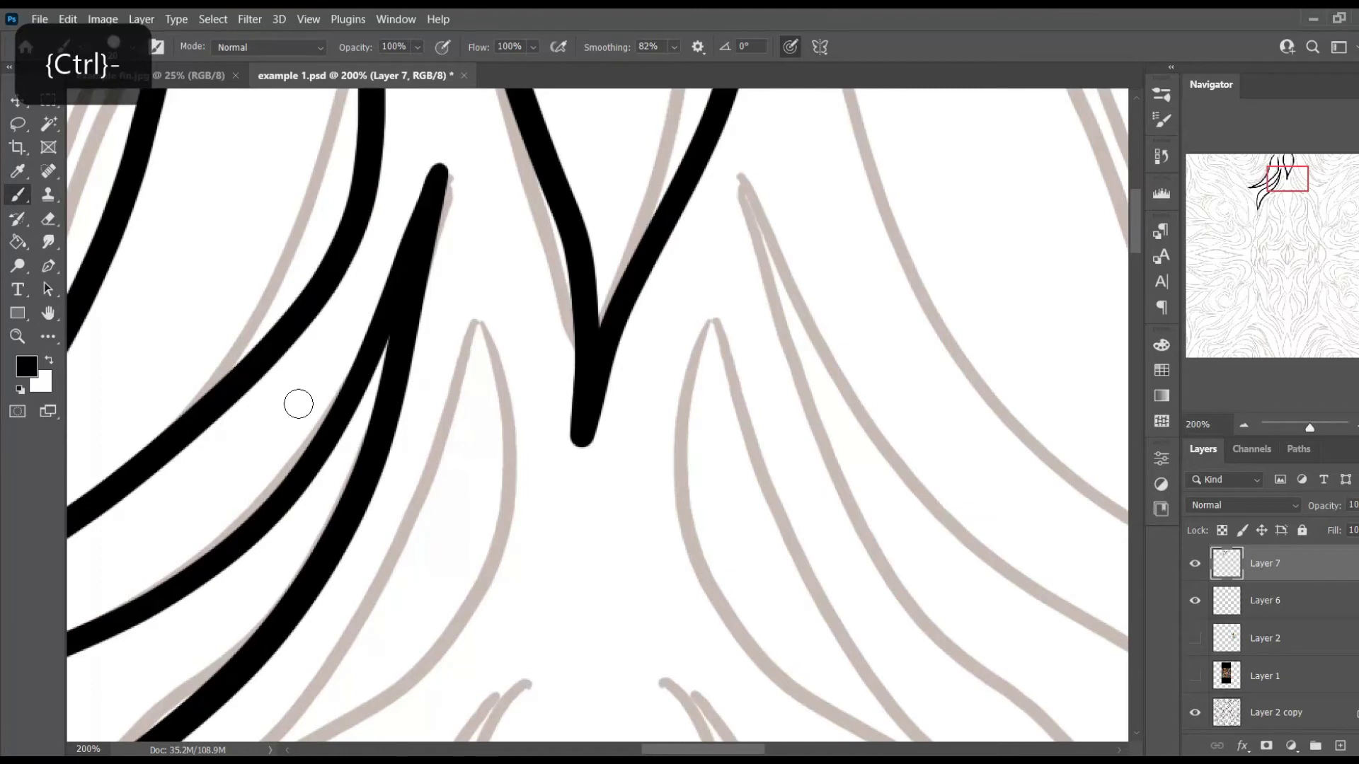
pyautogui.hotkey('ctrl', '-')
pyautogui.hotkey('ctrl', '-')
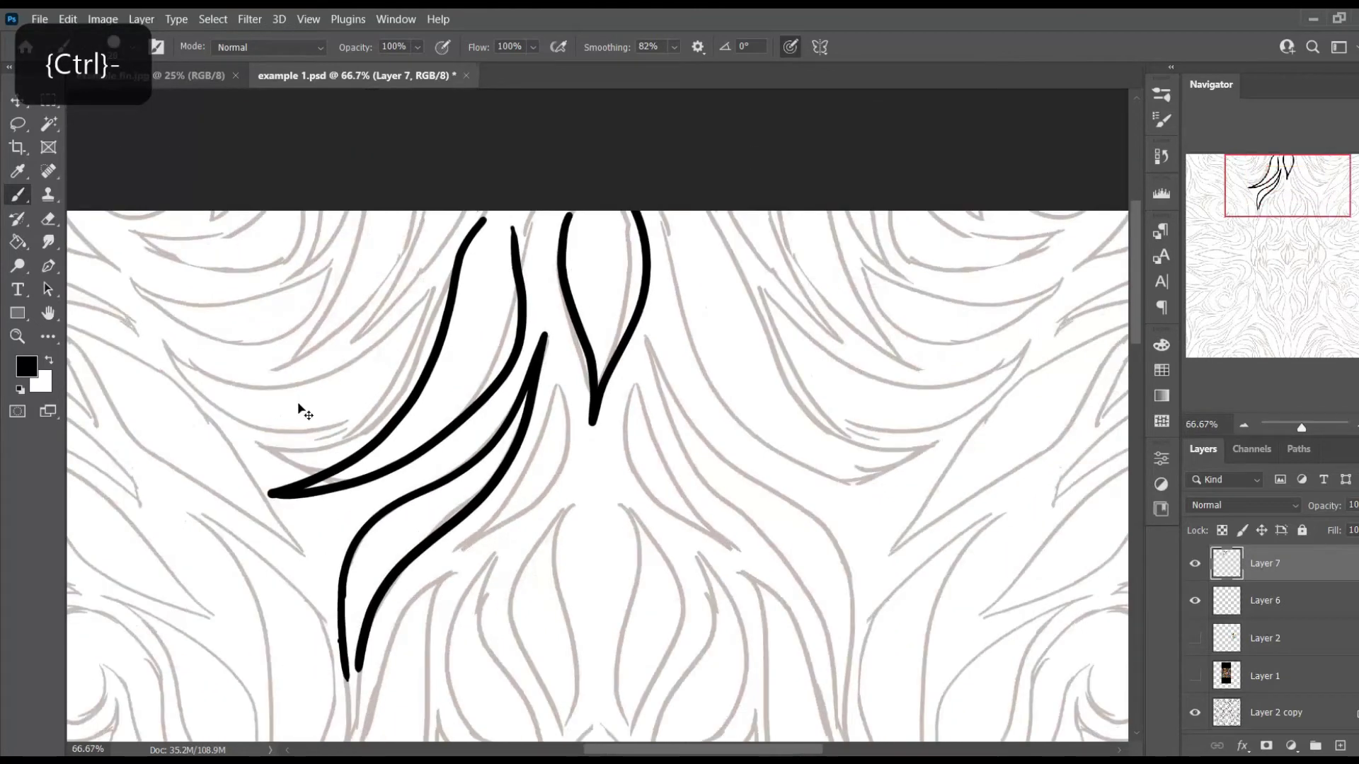
pyautogui.hotkey('ctrl', '-')
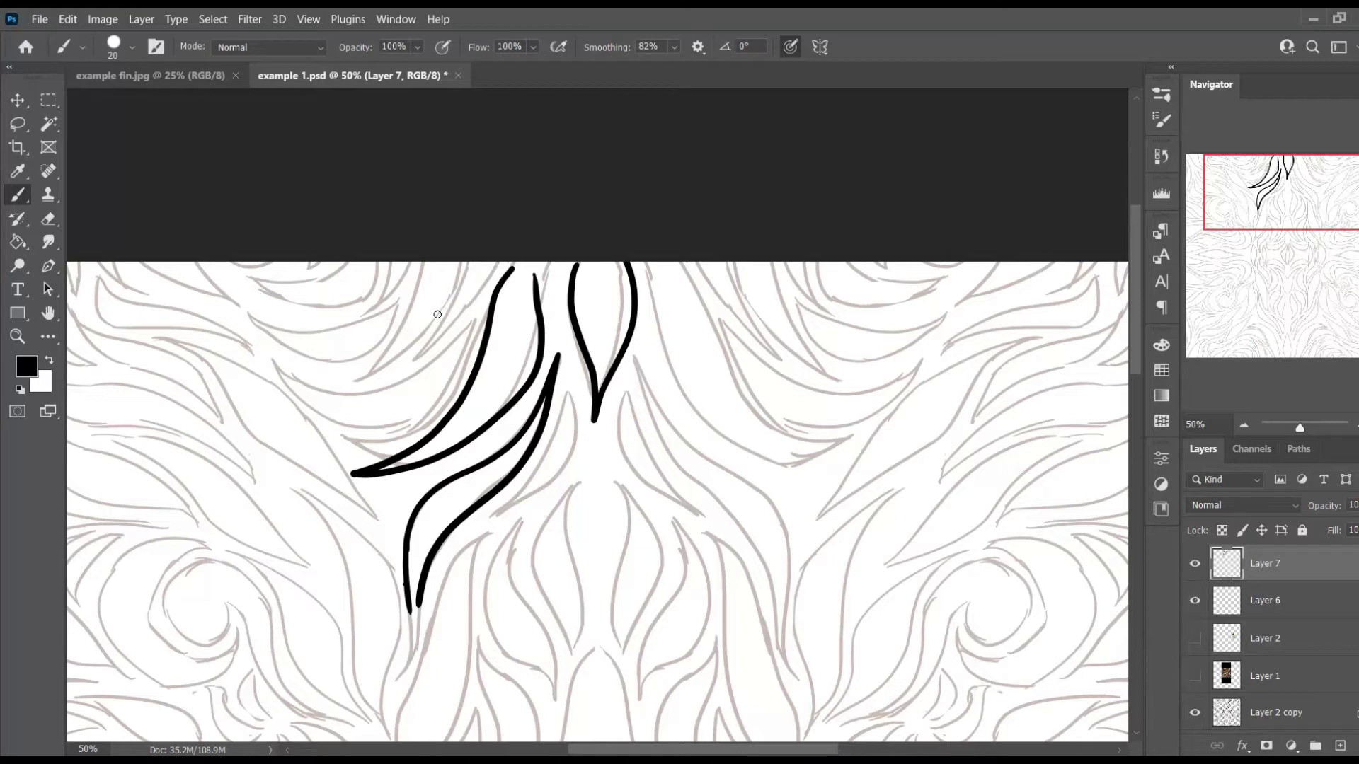
pyautogui.press('e')
pyautogui.moveTo(511, 272)
pyautogui.mouseDown()
pyautogui.moveTo(364, 470)
pyautogui.moveTo(541, 389)
pyautogui.moveTo(627, 315)
pyautogui.moveTo(557, 289)
pyautogui.moveTo(634, 309)
pyautogui.moveTo(358, 564)
pyautogui.moveTo(337, 630)
pyautogui.moveTo(422, 616)
pyautogui.mouseUp()
pyautogui.press('e')
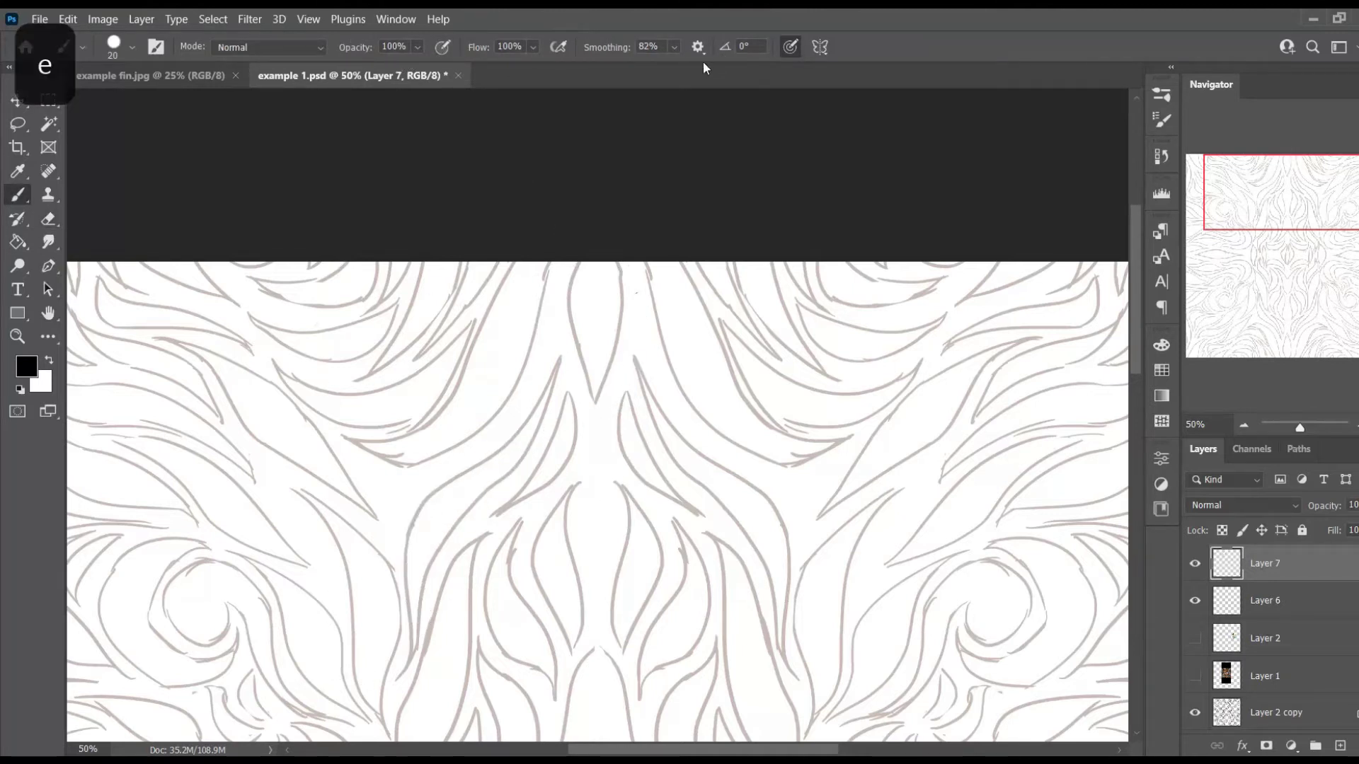
# Set brush smoothing to 42% and zoom out to the whole document.
pyautogui.click(671, 46)
pyautogui.moveTo(655, 68); pyautogui.dragTo(647, 69)
pyautogui.click(1076, 48)
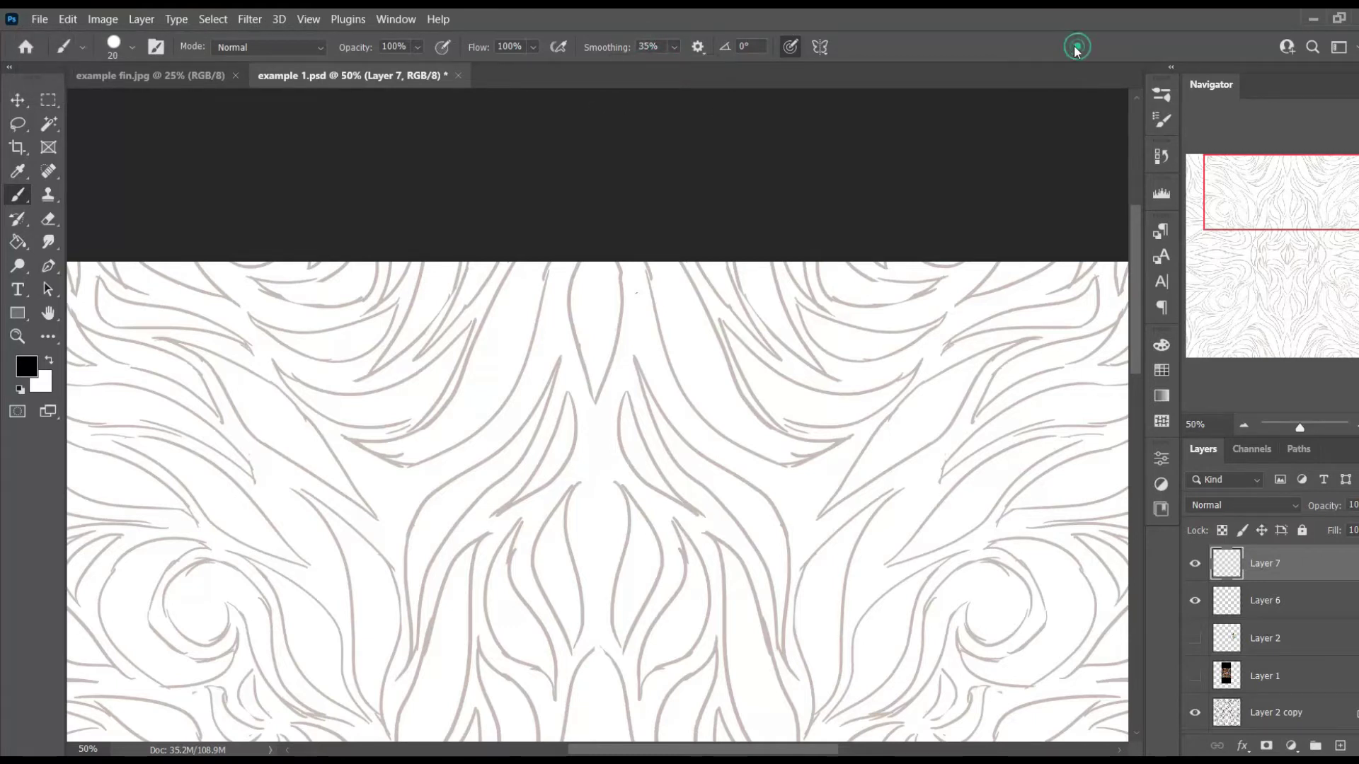
pyautogui.moveTo(684, 66); pyautogui.dragTo(684, 67)
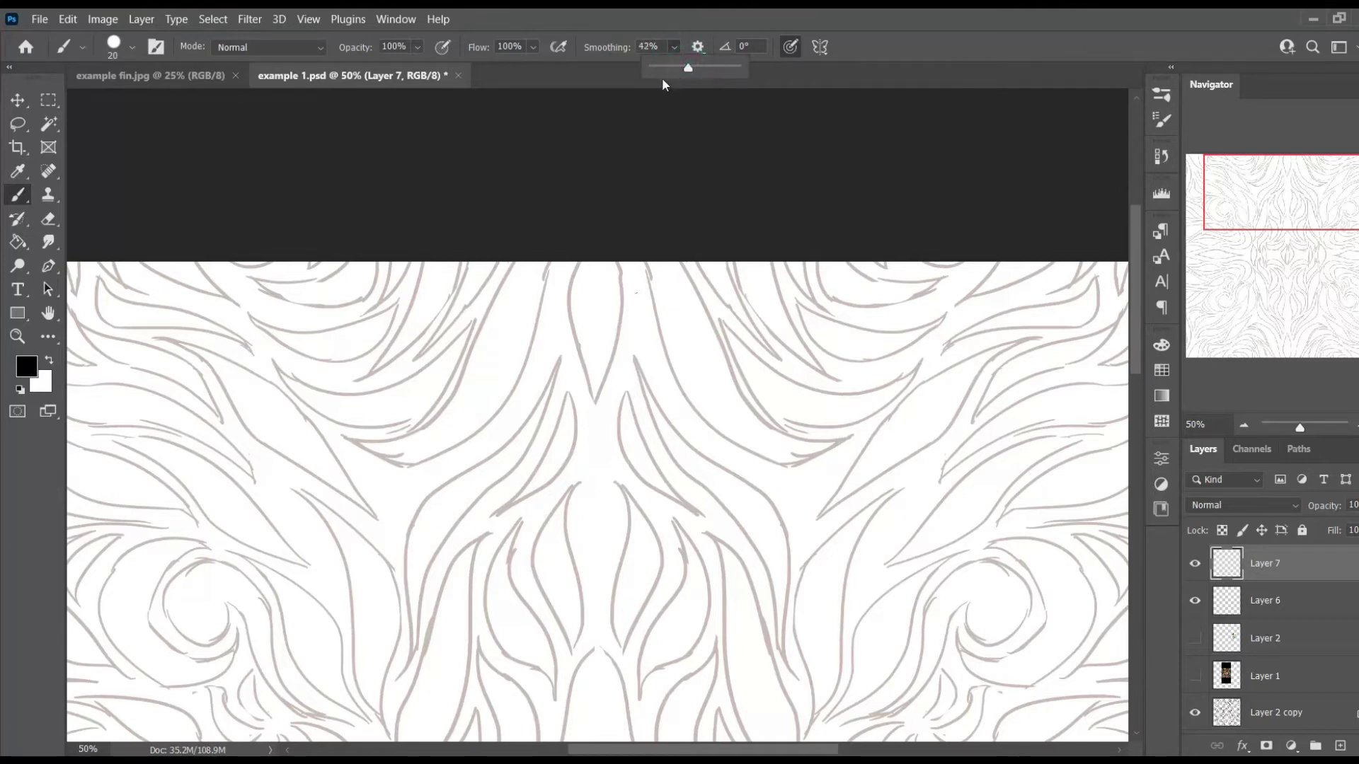
pyautogui.click(881, 28)
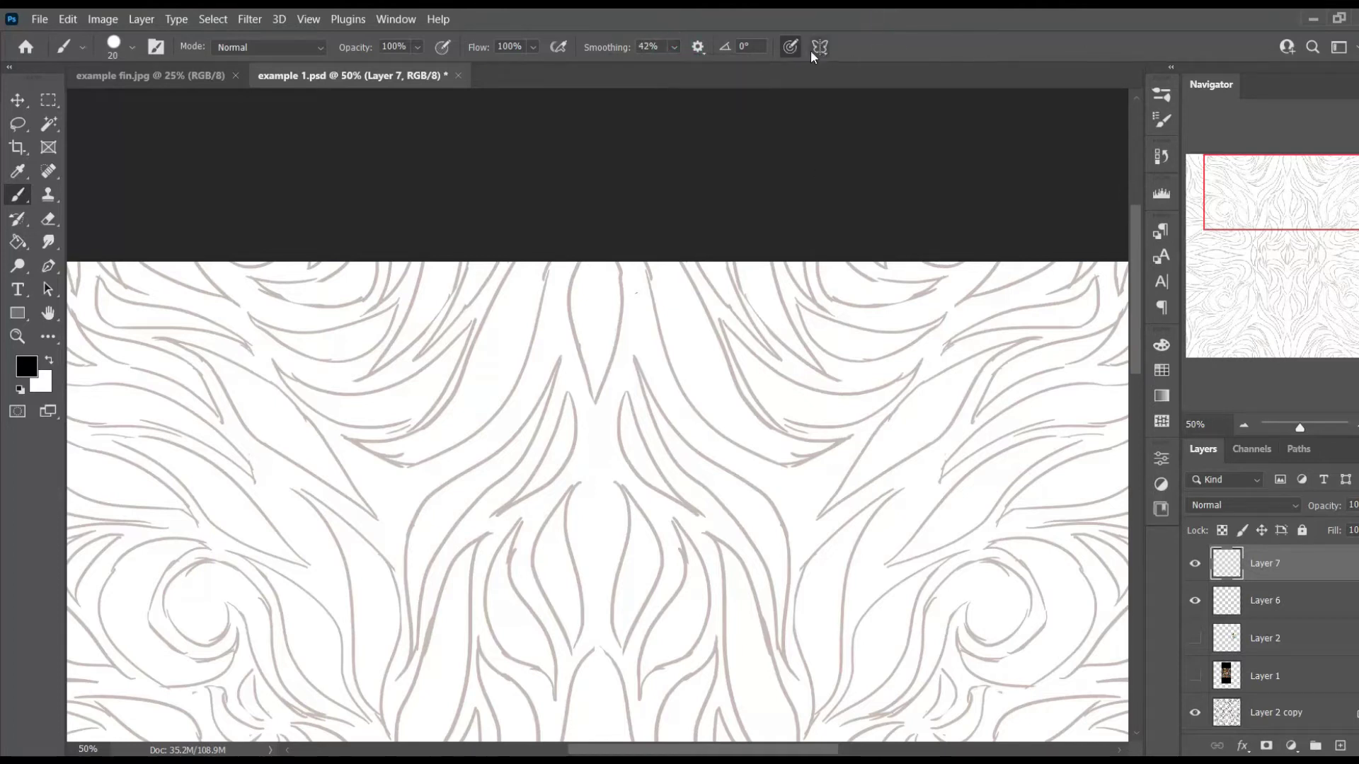
pyautogui.hotkey('ctrl', '-')
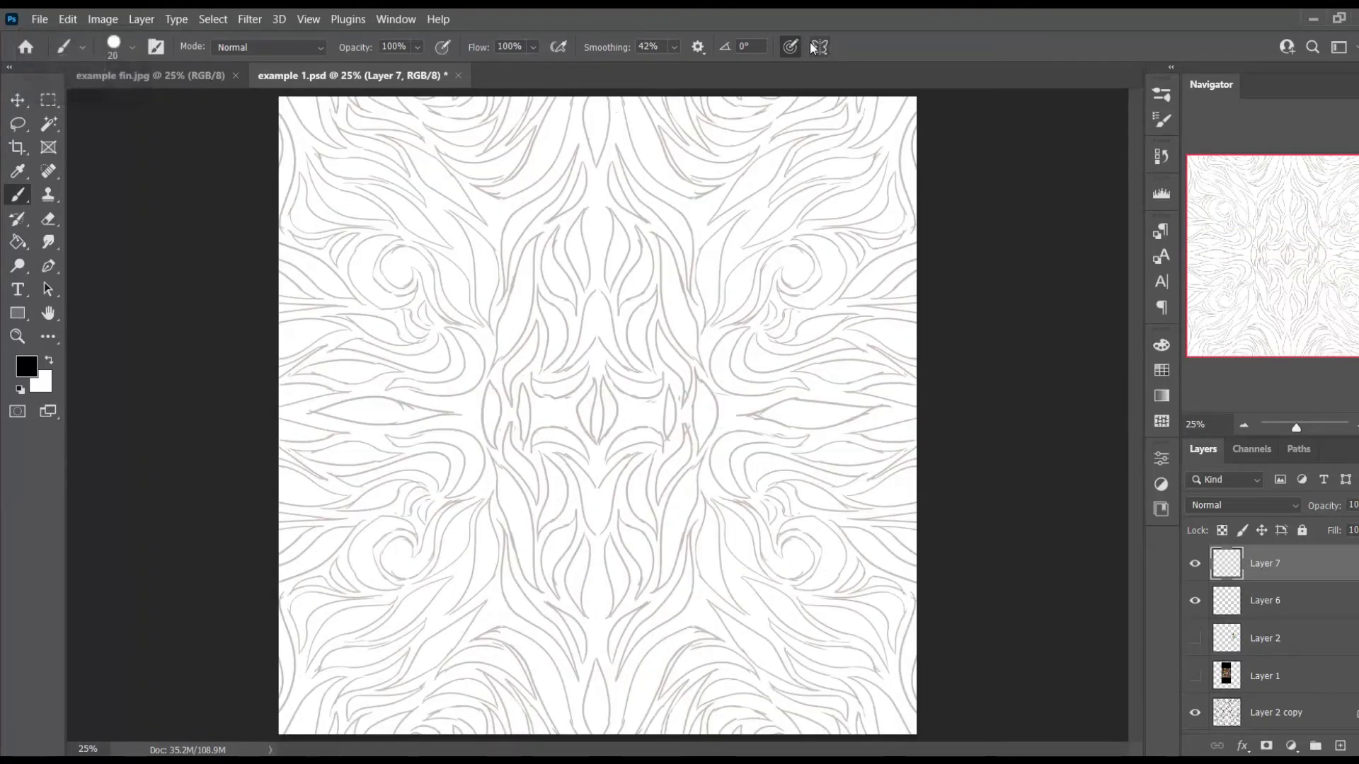
# Choose Dual Axis symmetry, drag its guides out to the canvas corners, nudge right and confirm.
pyautogui.click(819, 47)
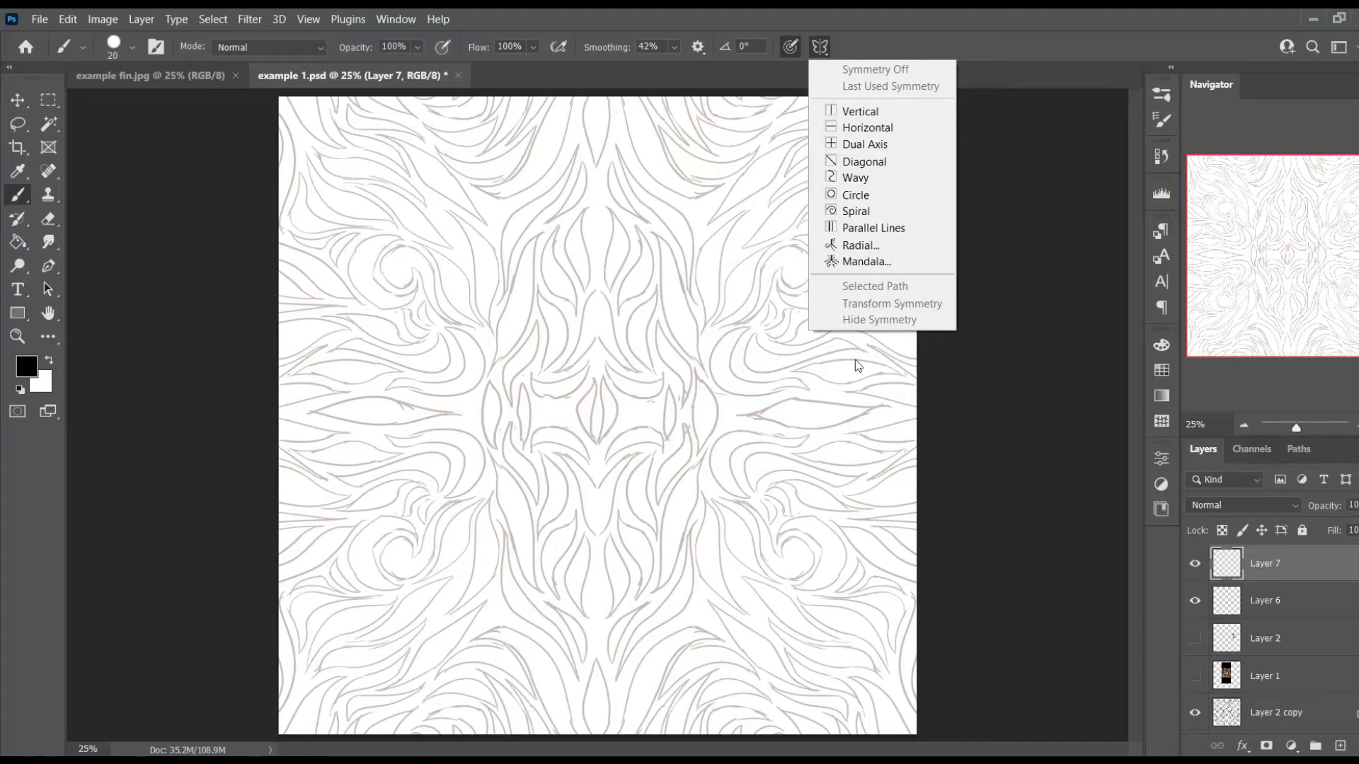
pyautogui.click(879, 145)
pyautogui.hotkey('ctrl', '-')
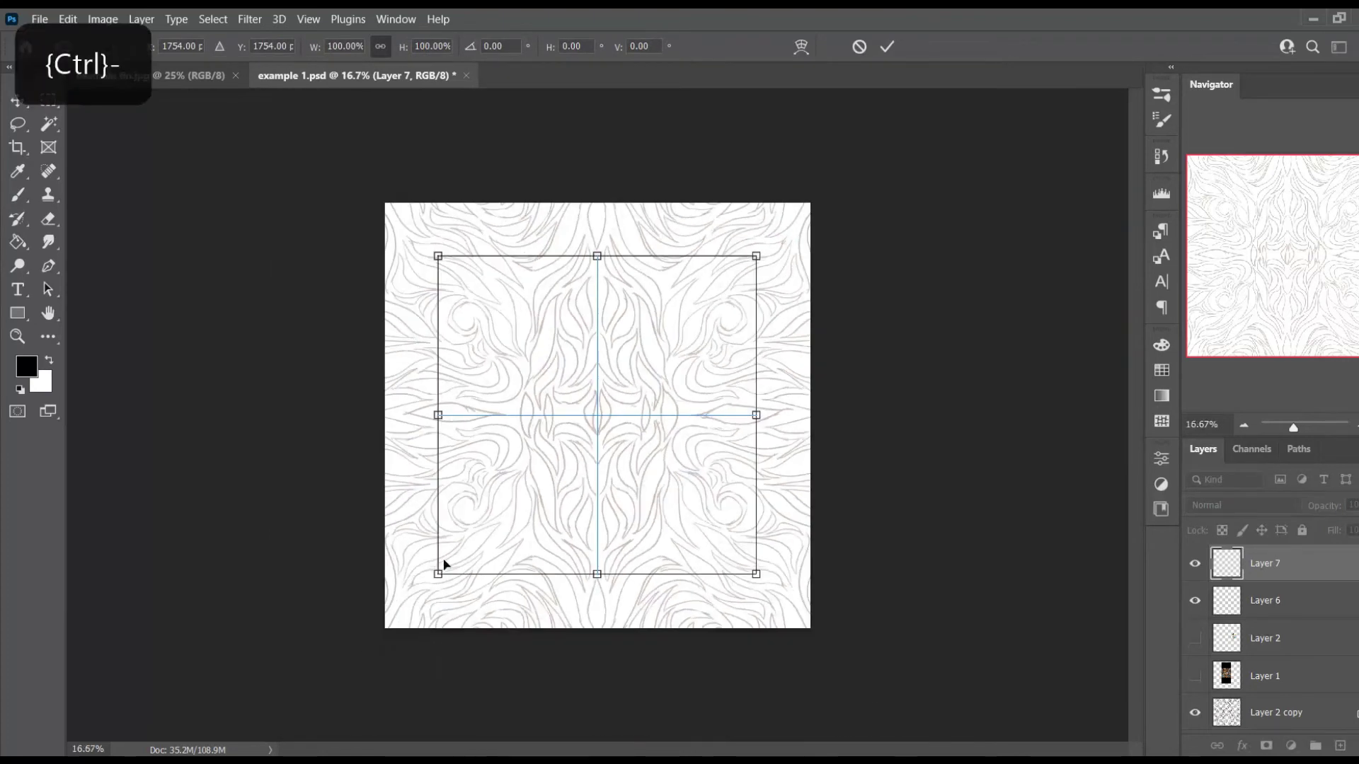
pyautogui.moveTo(438, 574); pyautogui.dragTo(386, 627)
pyautogui.moveTo(756, 257); pyautogui.dragTo(814, 200)
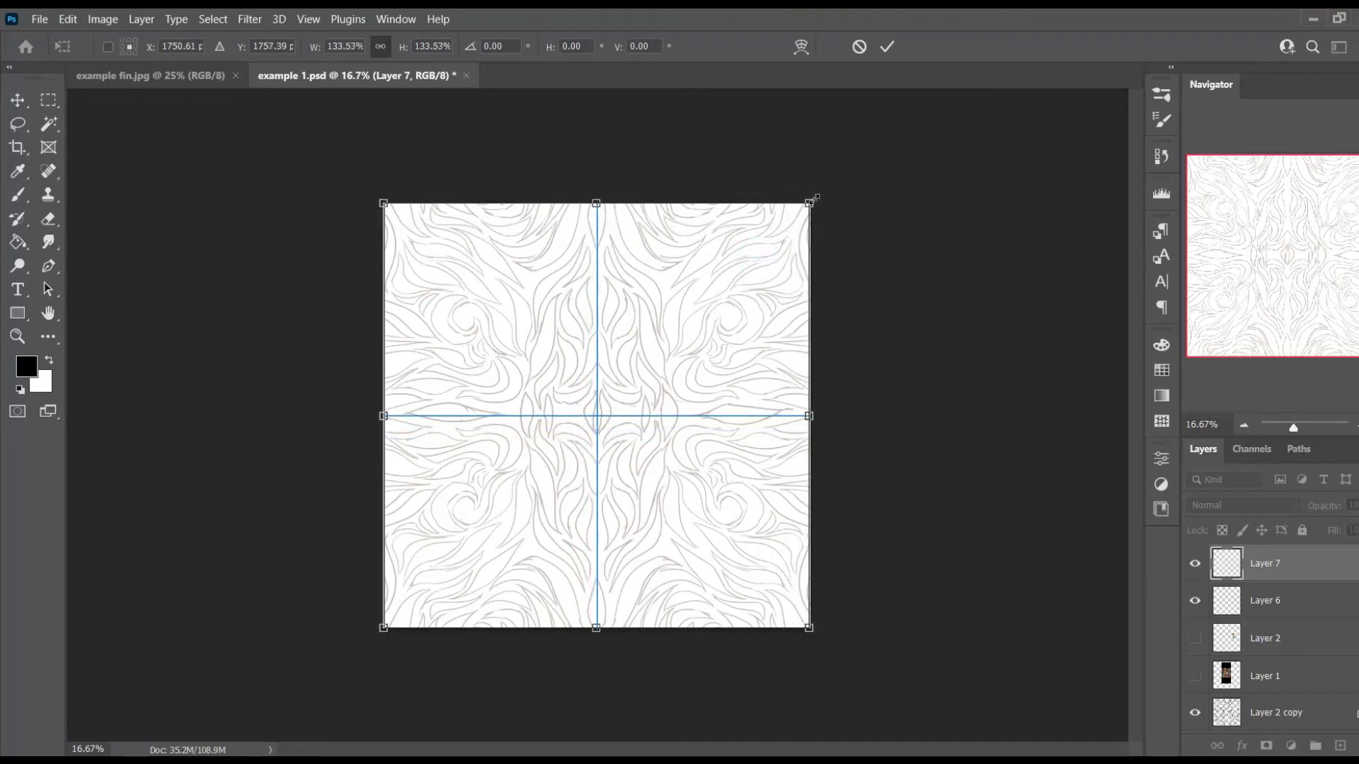
pyautogui.press('Right')
pyautogui.press('Right')
pyautogui.press('Right')
pyautogui.press('Right')
pyautogui.press('Right')
pyautogui.press('Right')
pyautogui.press('Right')
pyautogui.press('Right')
pyautogui.press('Right')
pyautogui.press('Right')
pyautogui.press('Right')
pyautogui.press('Right')
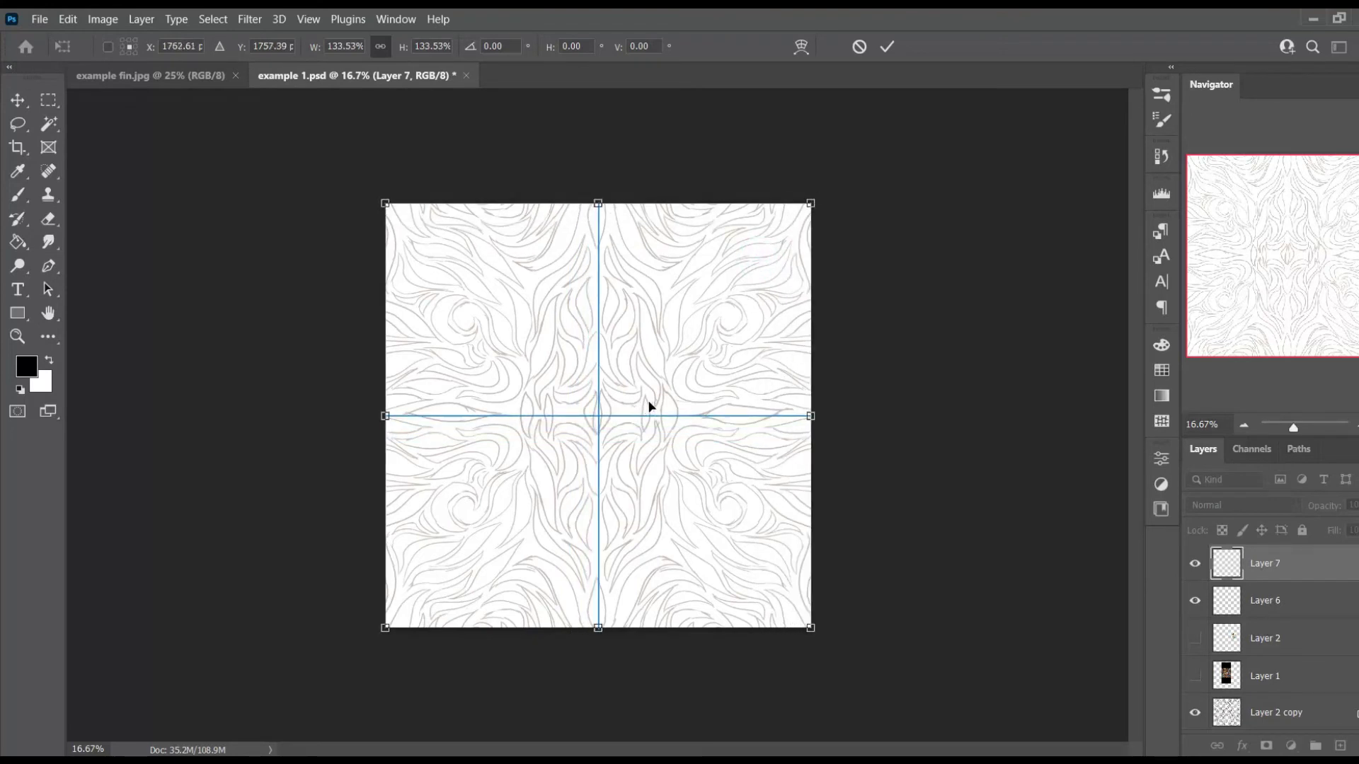
pyautogui.press('Return')
pyautogui.press('b')
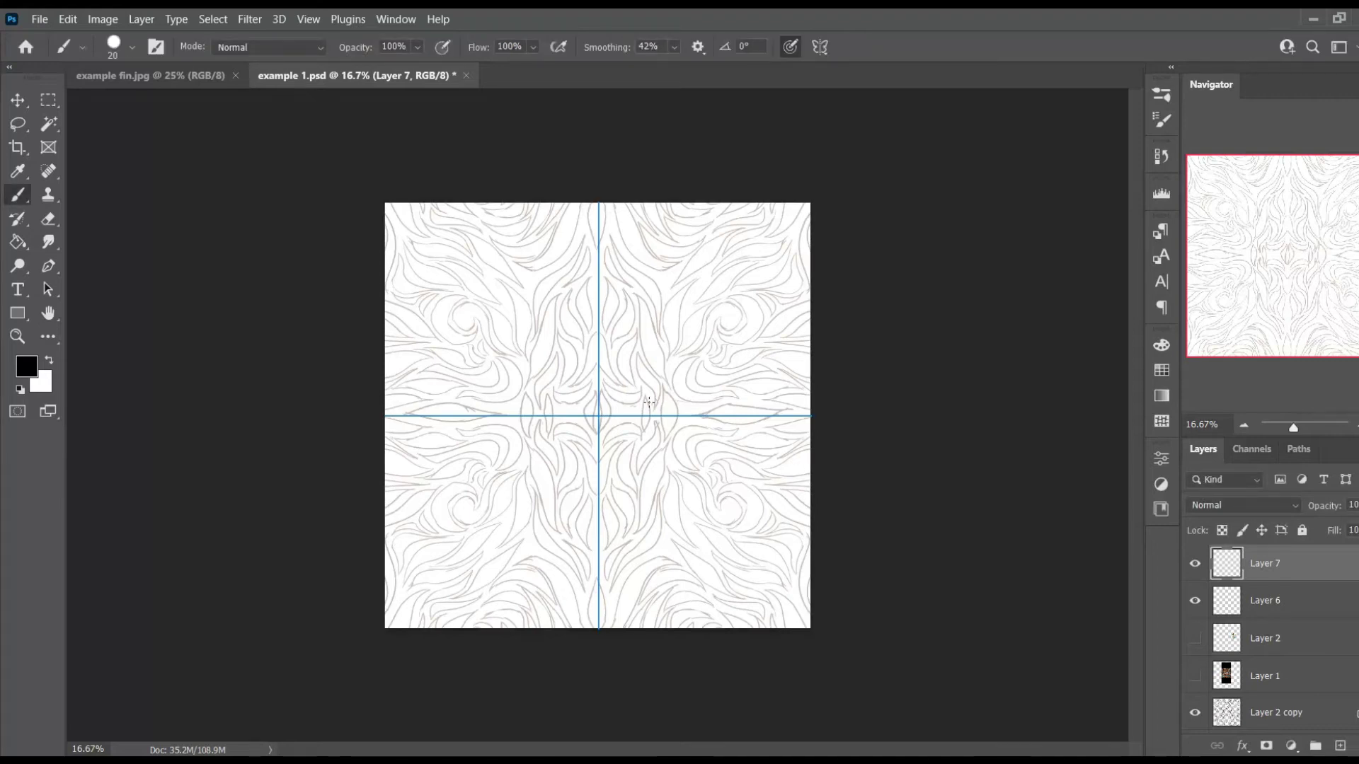
# Paint the mirrored pointed petal down from the top centre, redrawing it after an undo.
pyautogui.hotkey('ctrl', '=')
pyautogui.hotkey('ctrl', '=')
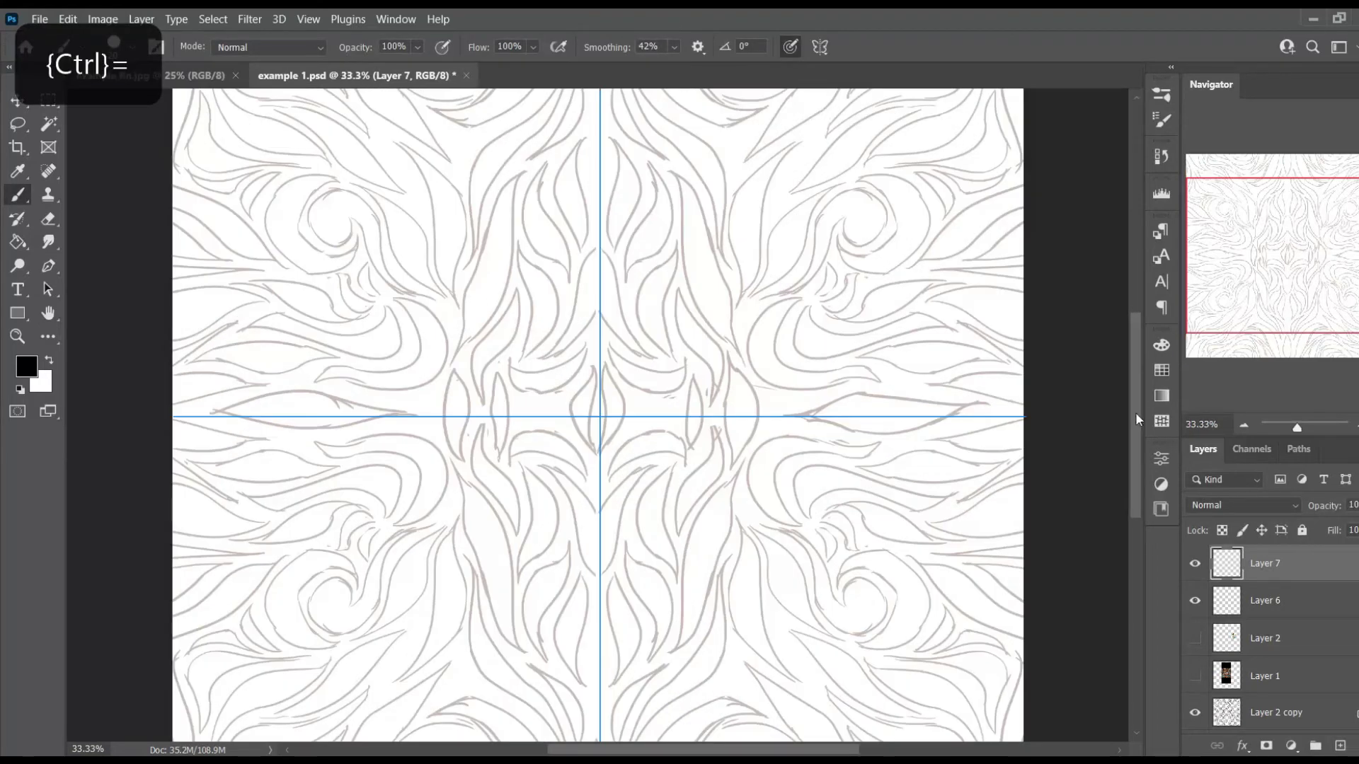
pyautogui.hotkey('ctrl', '=')
pyautogui.press('e')
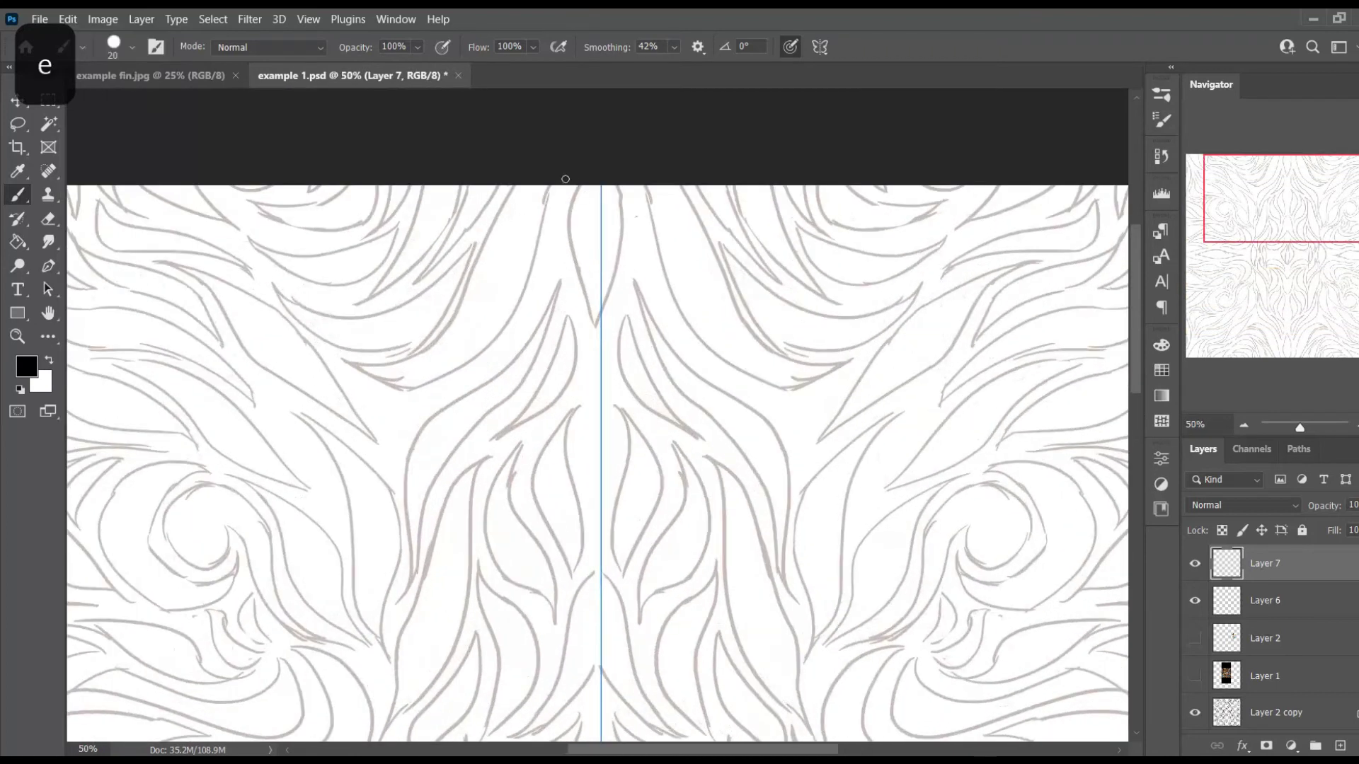
pyautogui.moveTo(583, 177)
pyautogui.mouseDown()
pyautogui.moveTo(572, 258)
pyautogui.moveTo(598, 332)
pyautogui.mouseUp()
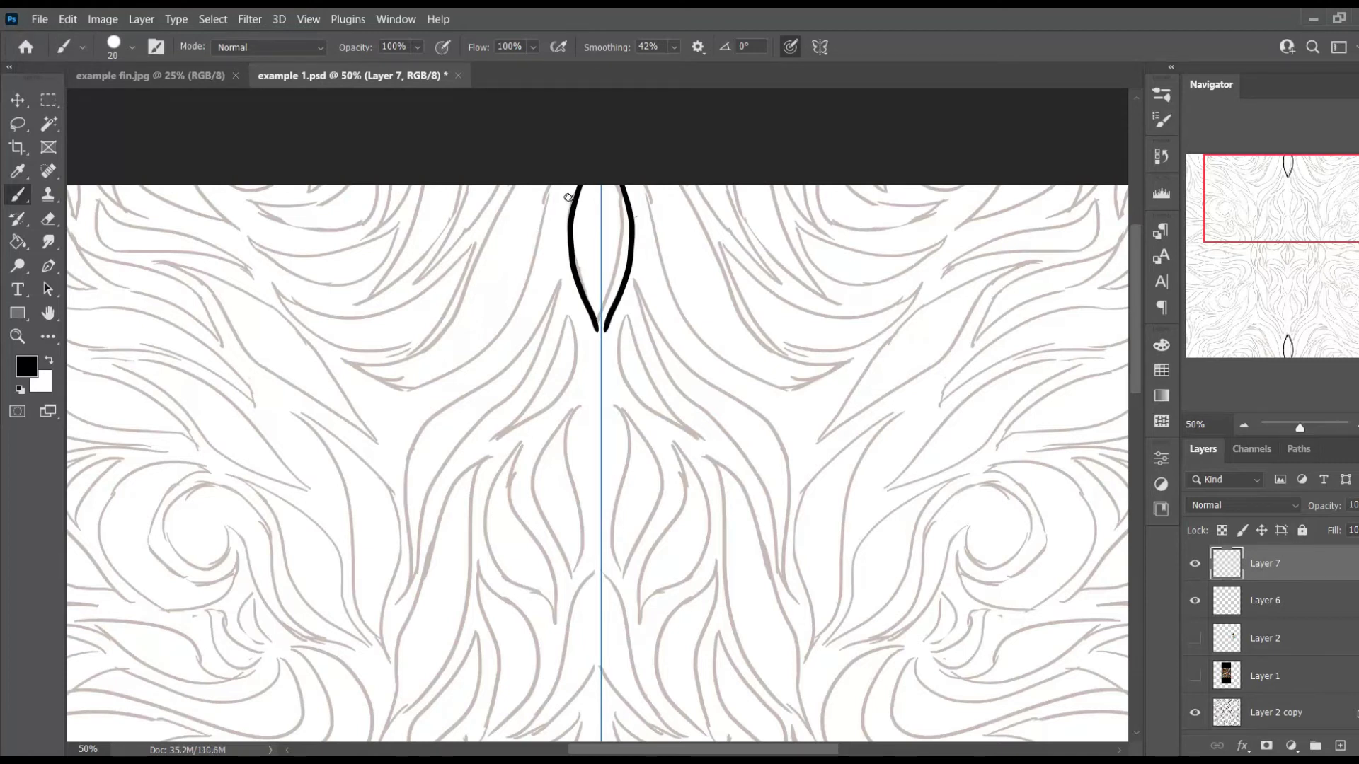
pyautogui.hotkey('ctrl', 'z')
pyautogui.moveTo(578, 175)
pyautogui.mouseDown()
pyautogui.moveTo(567, 241)
pyautogui.moveTo(601, 339)
pyautogui.mouseUp()
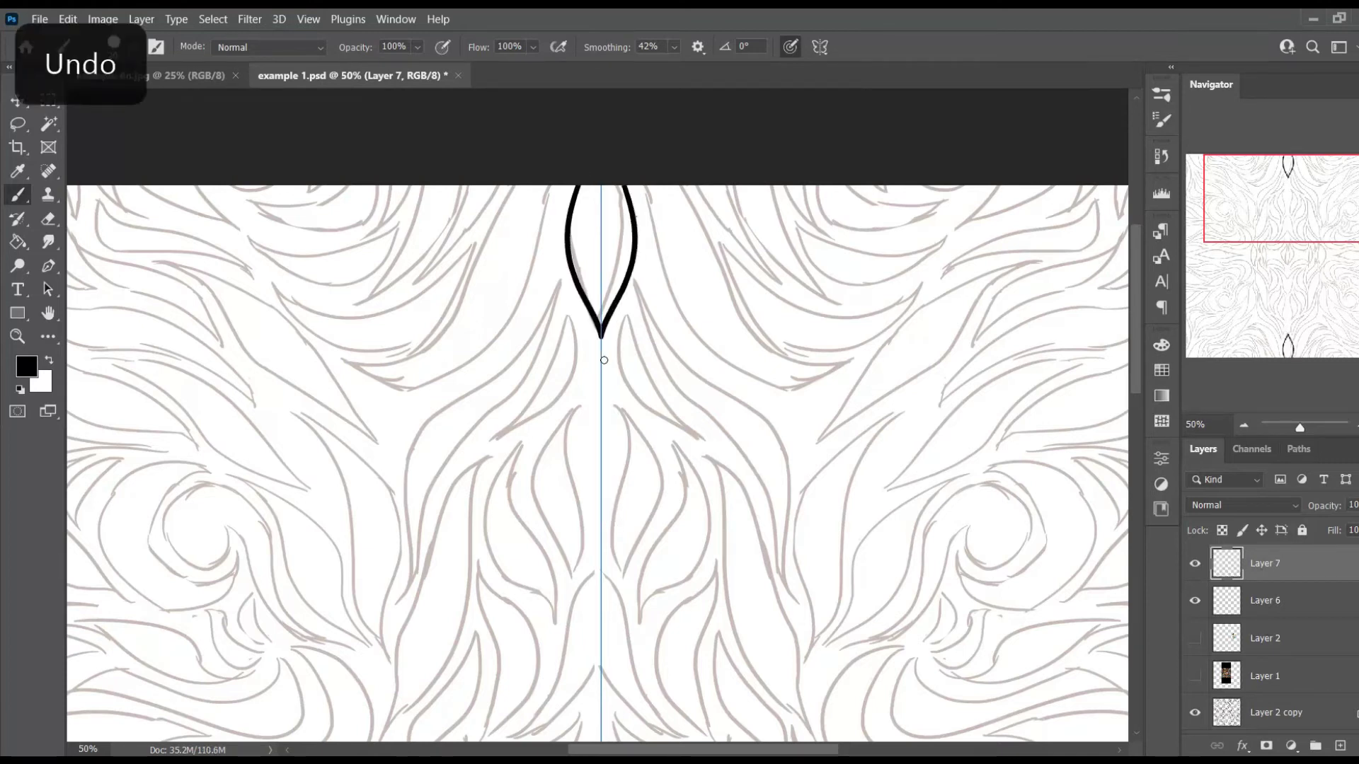
# Add mirrored curving horns beside the petal, raising smoothing to 68% for the outer curve.
pyautogui.moveTo(565, 179)
pyautogui.mouseDown()
pyautogui.moveTo(524, 307)
pyautogui.moveTo(435, 382)
pyautogui.moveTo(347, 359)
pyautogui.moveTo(390, 359)
pyautogui.moveTo(448, 320)
pyautogui.moveTo(513, 182)
pyautogui.moveTo(402, 294)
pyautogui.mouseUp()
pyautogui.moveTo(461, 186); pyautogui.dragTo(411, 281)
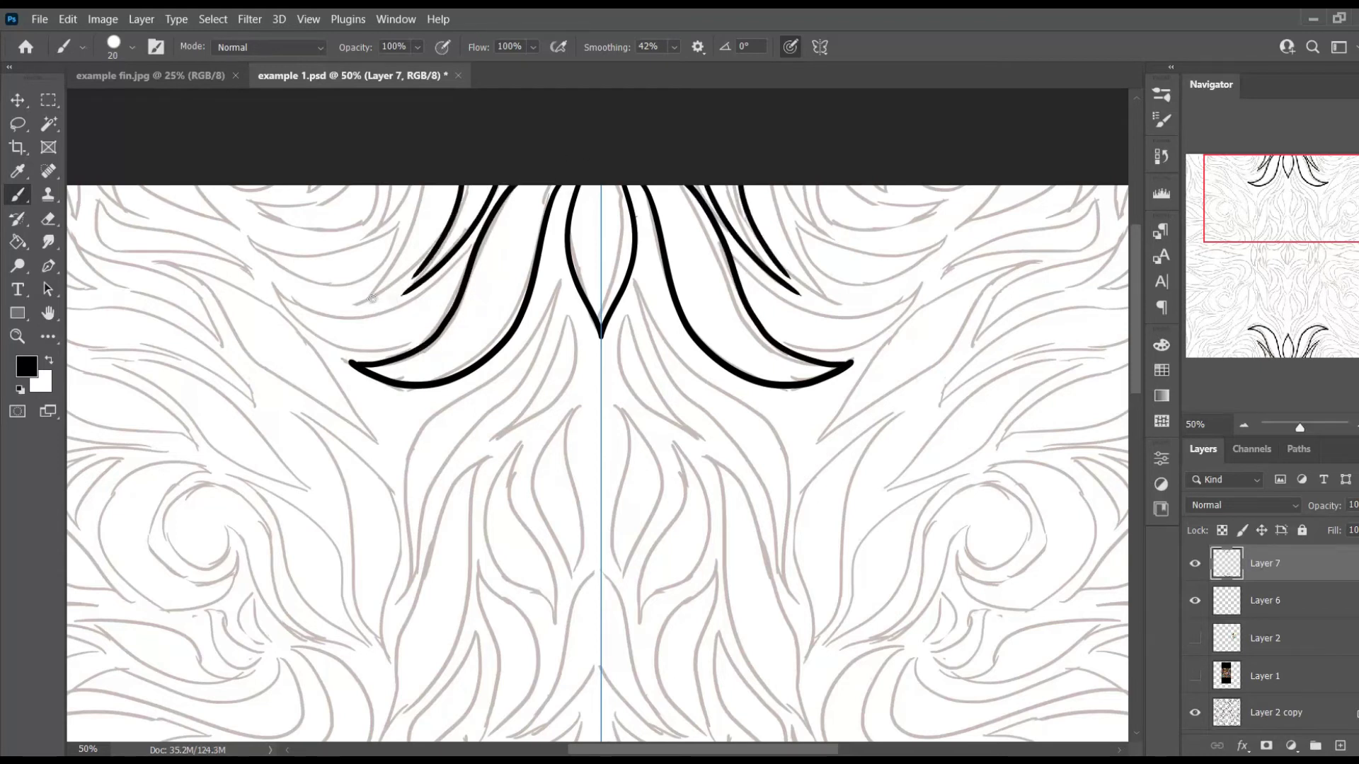
pyautogui.hotkey('ctrl', 'z')
pyautogui.moveTo(464, 173)
pyautogui.mouseDown()
pyautogui.moveTo(435, 258)
pyautogui.moveTo(400, 293)
pyautogui.mouseUp()
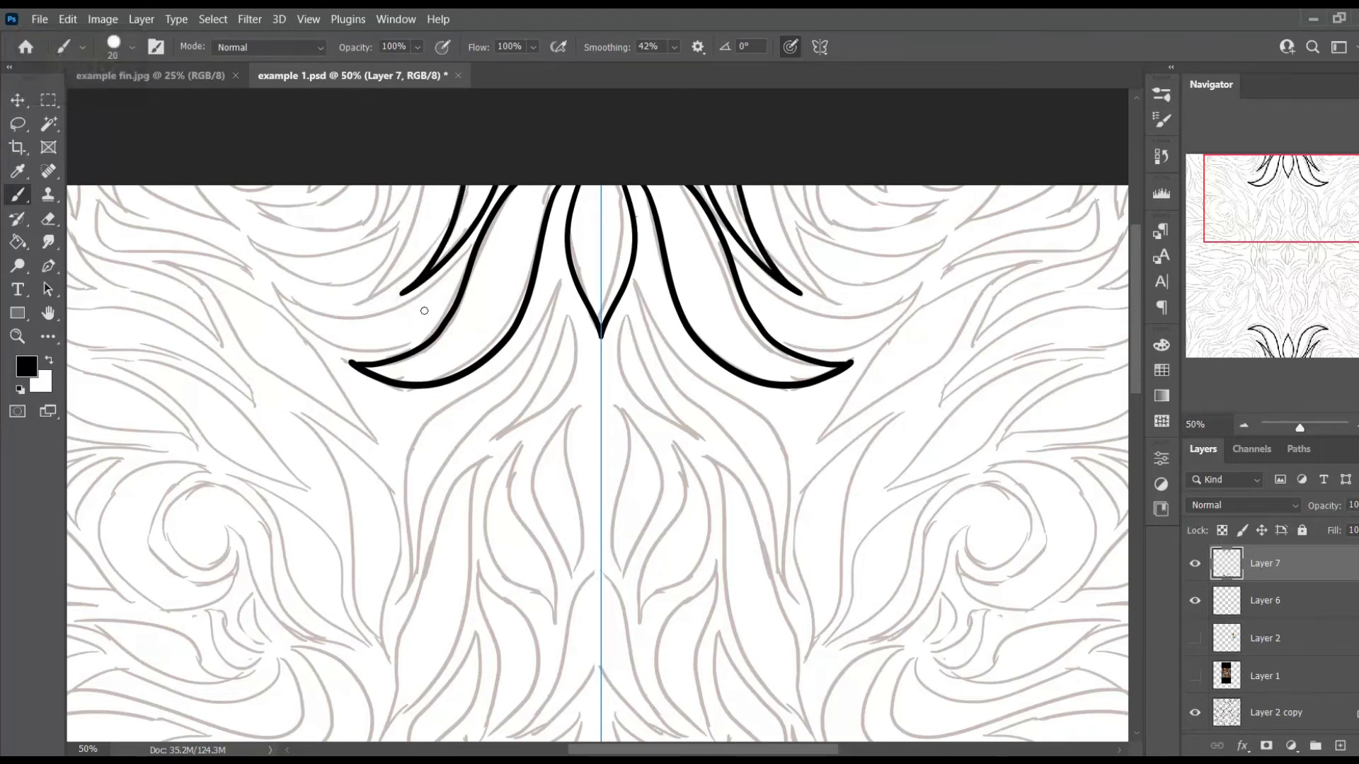
pyautogui.moveTo(460, 256)
pyautogui.mouseDown()
pyautogui.moveTo(424, 306)
pyautogui.moveTo(368, 327)
pyautogui.moveTo(314, 312)
pyautogui.moveTo(262, 264)
pyautogui.moveTo(295, 327)
pyautogui.moveTo(362, 349)
pyautogui.moveTo(417, 337)
pyautogui.moveTo(451, 276)
pyautogui.mouseUp()
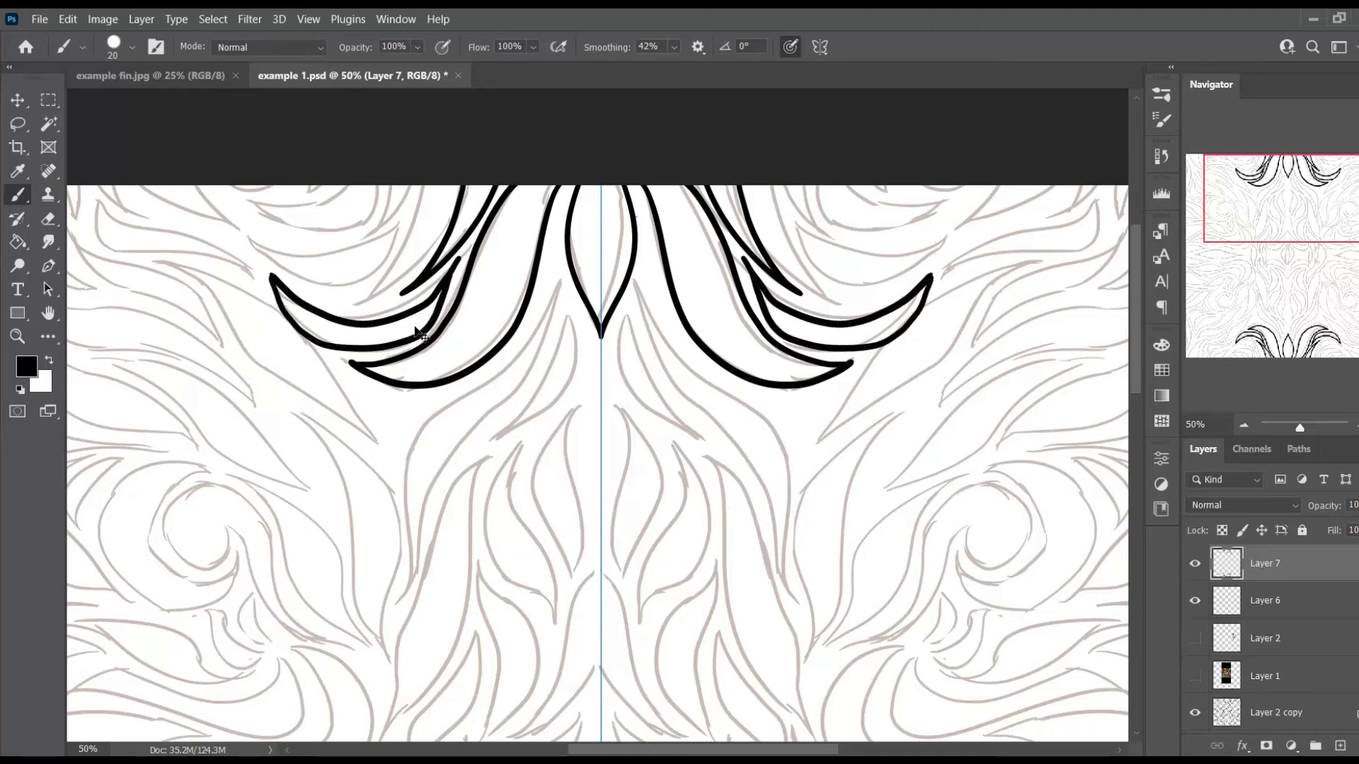
pyautogui.hotkey('ctrl', 'z')
pyautogui.hotkey('ctrl', 'z')
pyautogui.click(674, 47)
pyautogui.click(704, 67)
pyautogui.moveTo(458, 262)
pyautogui.mouseDown()
pyautogui.moveTo(373, 316)
pyautogui.moveTo(316, 313)
pyautogui.moveTo(270, 275)
pyautogui.moveTo(306, 331)
pyautogui.moveTo(370, 352)
pyautogui.moveTo(416, 330)
pyautogui.moveTo(458, 259)
pyautogui.mouseUp()
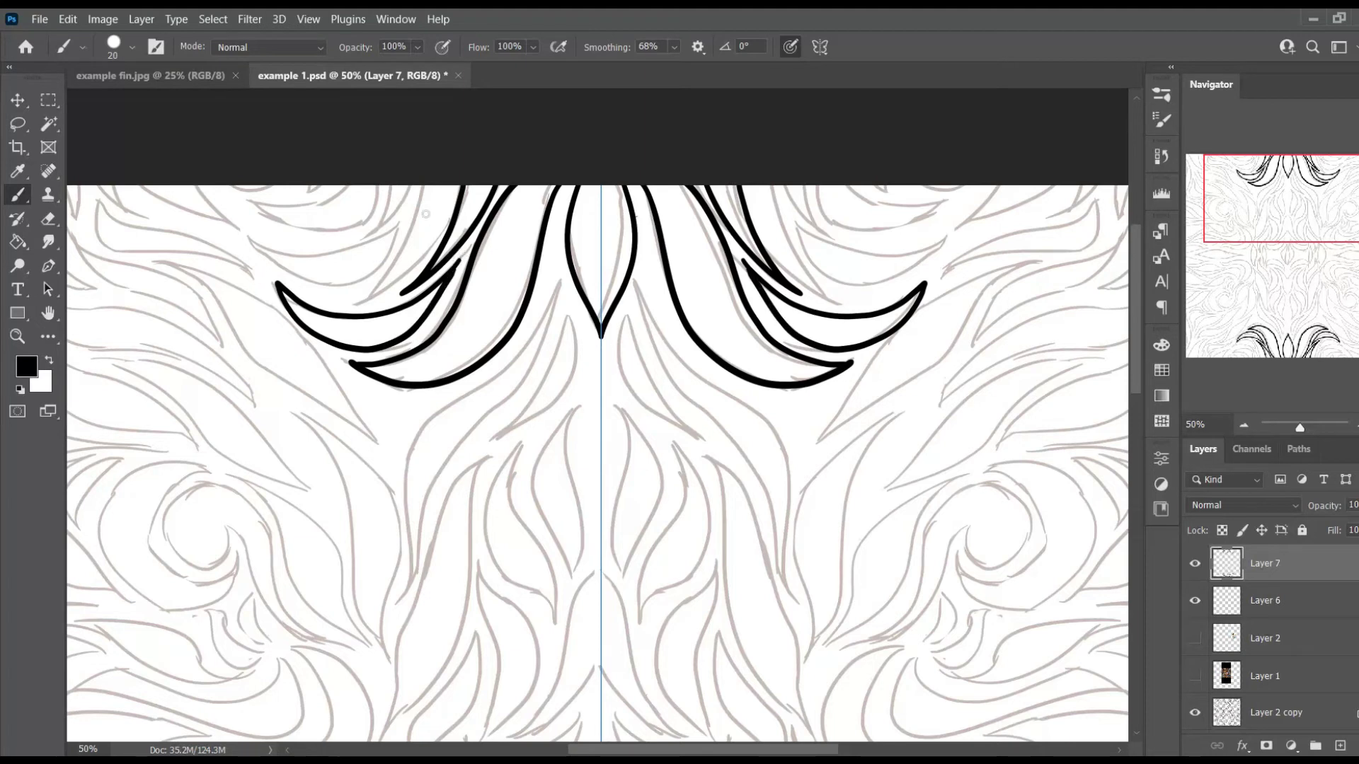
# Add four more mirrored flame and hooked strokes fanning out along the top edge.
pyautogui.moveTo(451, 175)
pyautogui.mouseDown()
pyautogui.moveTo(397, 280)
pyautogui.moveTo(357, 301)
pyautogui.moveTo(323, 296)
pyautogui.moveTo(379, 270)
pyautogui.moveTo(406, 235)
pyautogui.moveTo(403, 156)
pyautogui.moveTo(381, 218)
pyautogui.moveTo(337, 255)
pyautogui.moveTo(393, 219)
pyautogui.moveTo(403, 144)
pyautogui.mouseUp()
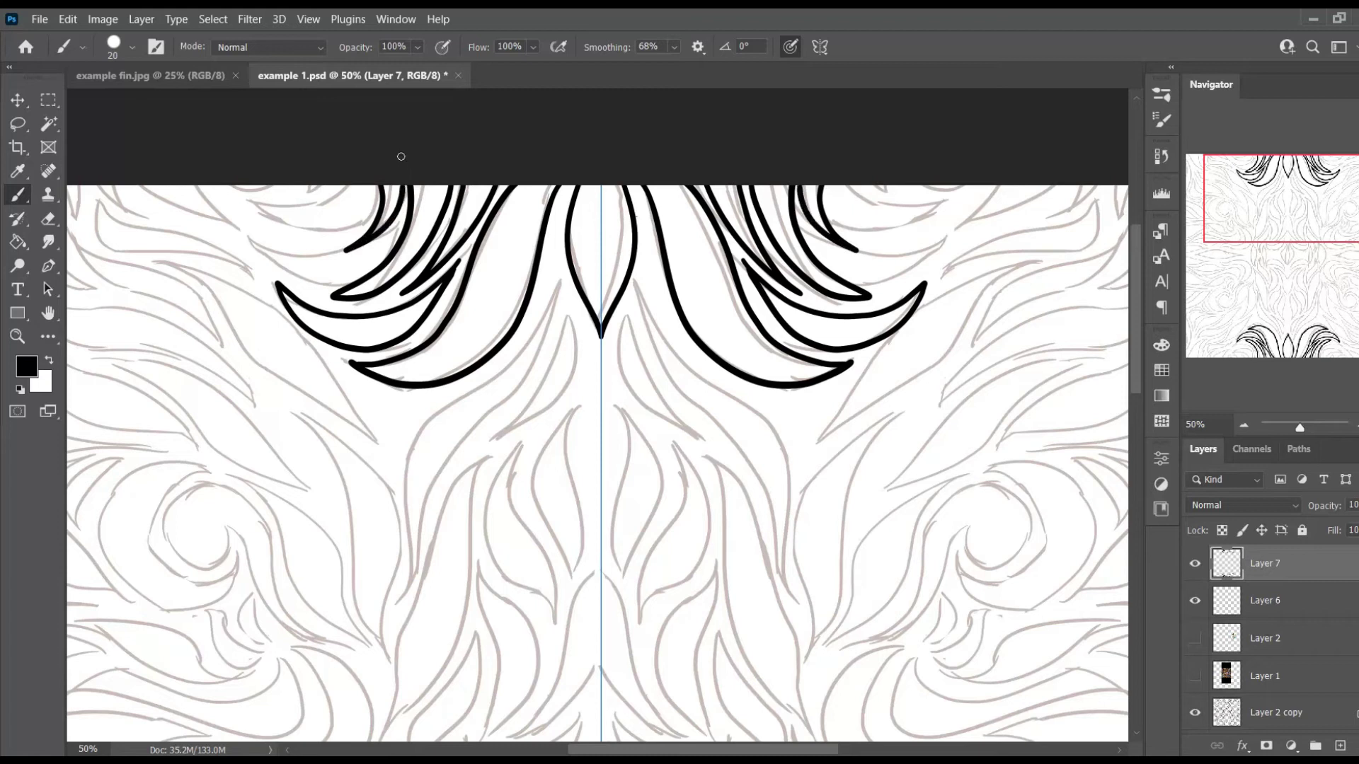
pyautogui.moveTo(385, 239)
pyautogui.mouseDown()
pyautogui.moveTo(358, 258)
pyautogui.moveTo(272, 256)
pyautogui.moveTo(247, 238)
pyautogui.moveTo(311, 288)
pyautogui.moveTo(346, 281)
pyautogui.moveTo(396, 228)
pyautogui.mouseUp()
pyautogui.moveTo(364, 175)
pyautogui.mouseDown()
pyautogui.moveTo(364, 208)
pyautogui.moveTo(345, 230)
pyautogui.moveTo(303, 242)
pyautogui.moveTo(237, 206)
pyautogui.moveTo(333, 202)
pyautogui.moveTo(351, 181)
pyautogui.moveTo(349, 142)
pyautogui.mouseUp()
pyautogui.hscroll(-2, 692, 727)
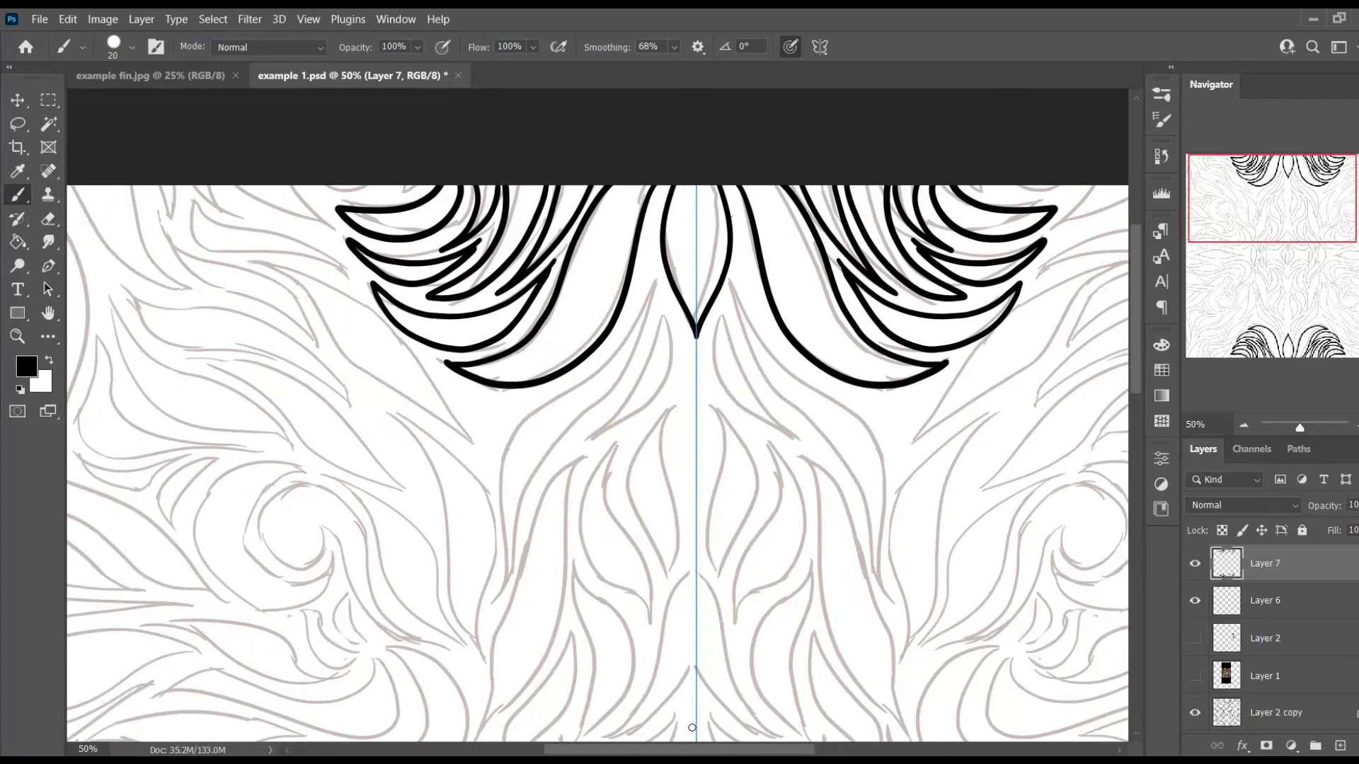
pyautogui.moveTo(416, 182)
pyautogui.mouseDown()
pyautogui.moveTo(370, 200)
pyautogui.moveTo(386, 175)
pyautogui.moveTo(373, 141)
pyautogui.moveTo(359, 194)
pyautogui.moveTo(329, 201)
pyautogui.moveTo(300, 172)
pyautogui.moveTo(306, 147)
pyautogui.moveTo(304, 226)
pyautogui.moveTo(299, 189)
pyautogui.moveTo(307, 199)
pyautogui.moveTo(280, 172)
pyautogui.moveTo(343, 238)
pyautogui.moveTo(273, 218)
pyautogui.mouseUp()
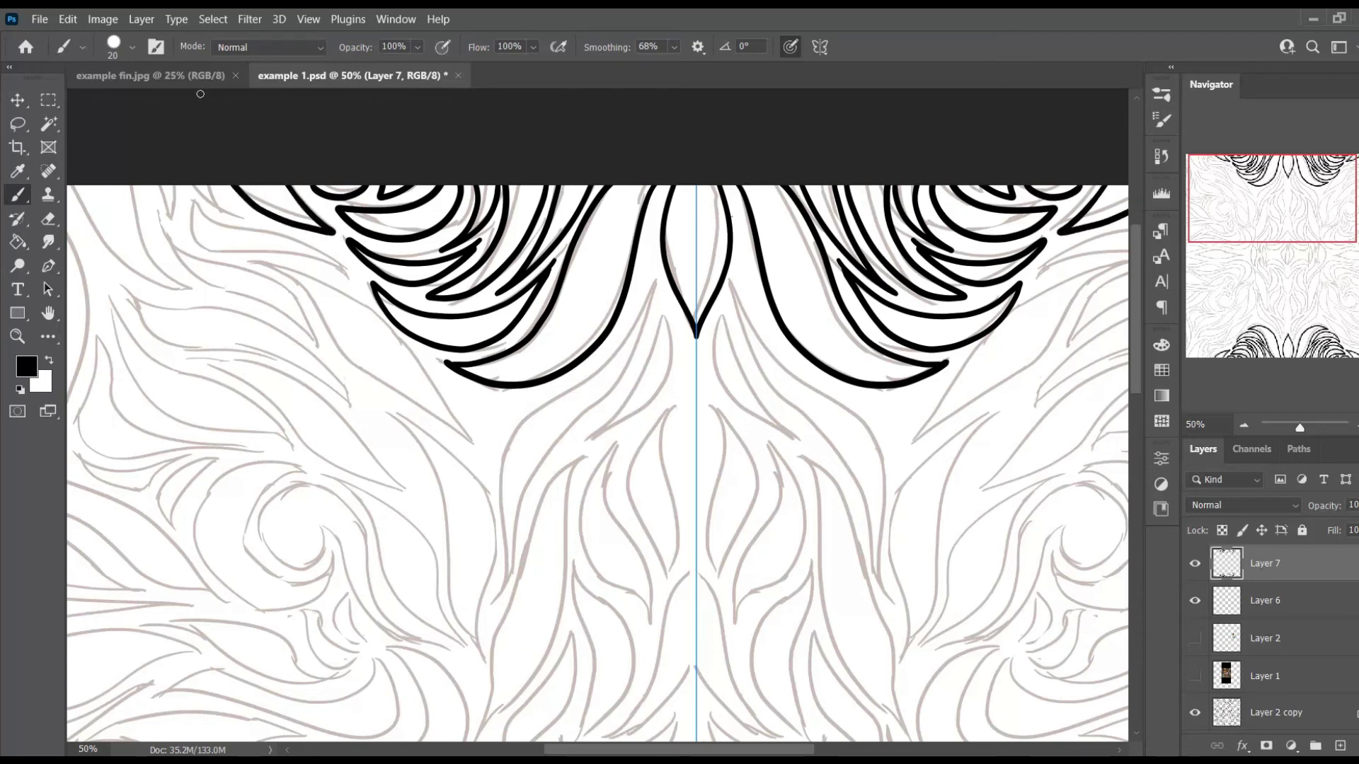
pyautogui.hotkey('ctrl', '-')
pyautogui.hotkey('ctrl', '-')
pyautogui.hotkey('ctrl', '-')
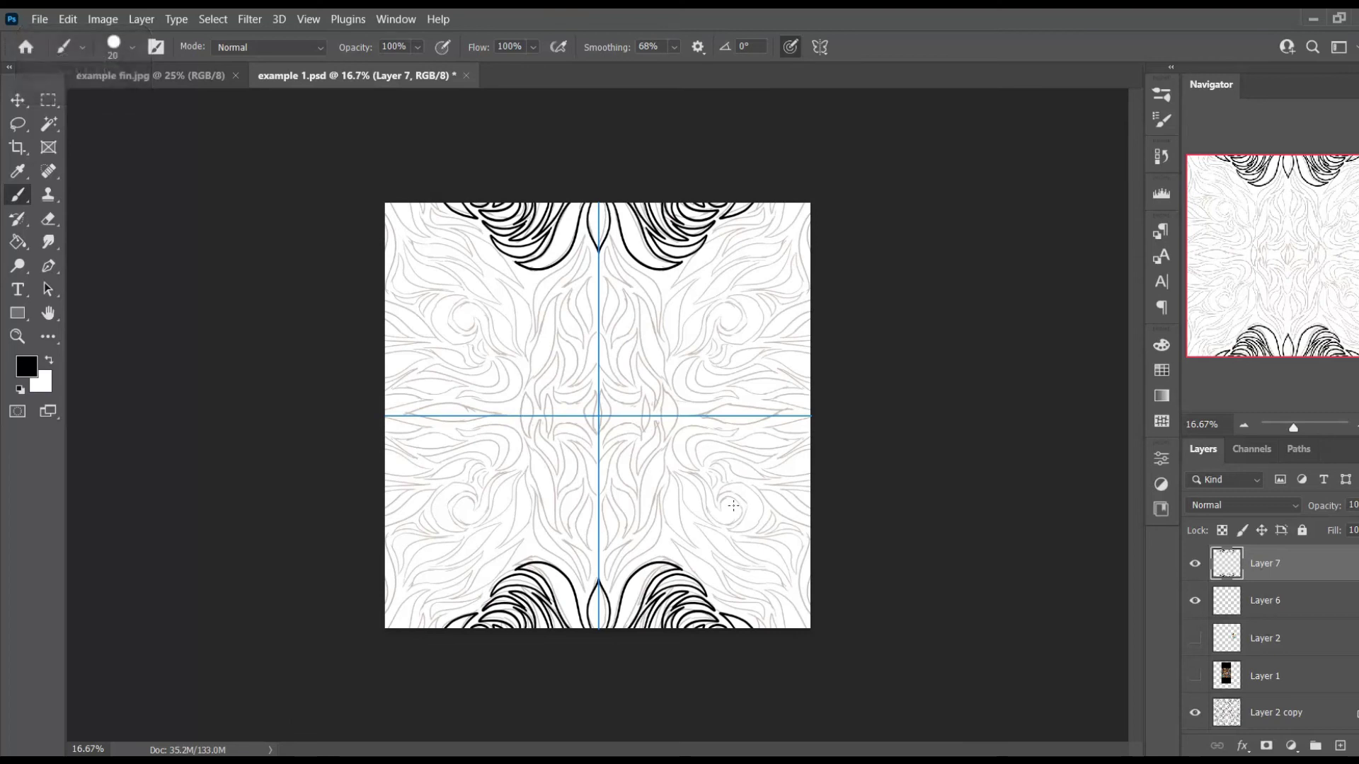
# Switch to fin.jpg and zoom in and out to study the coloured example.
pyautogui.click(169, 75)
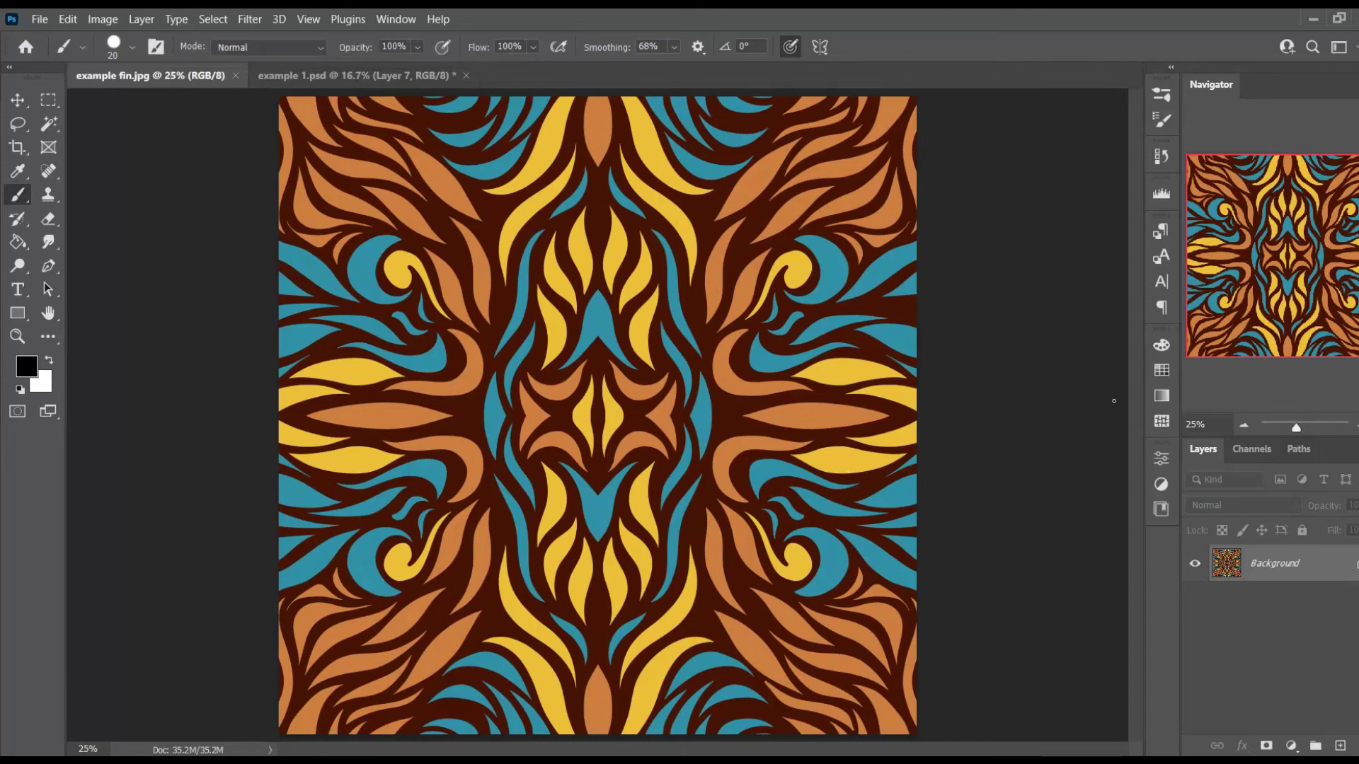
pyautogui.hotkey('ctrl', '=')
pyautogui.hotkey('ctrl', '-')
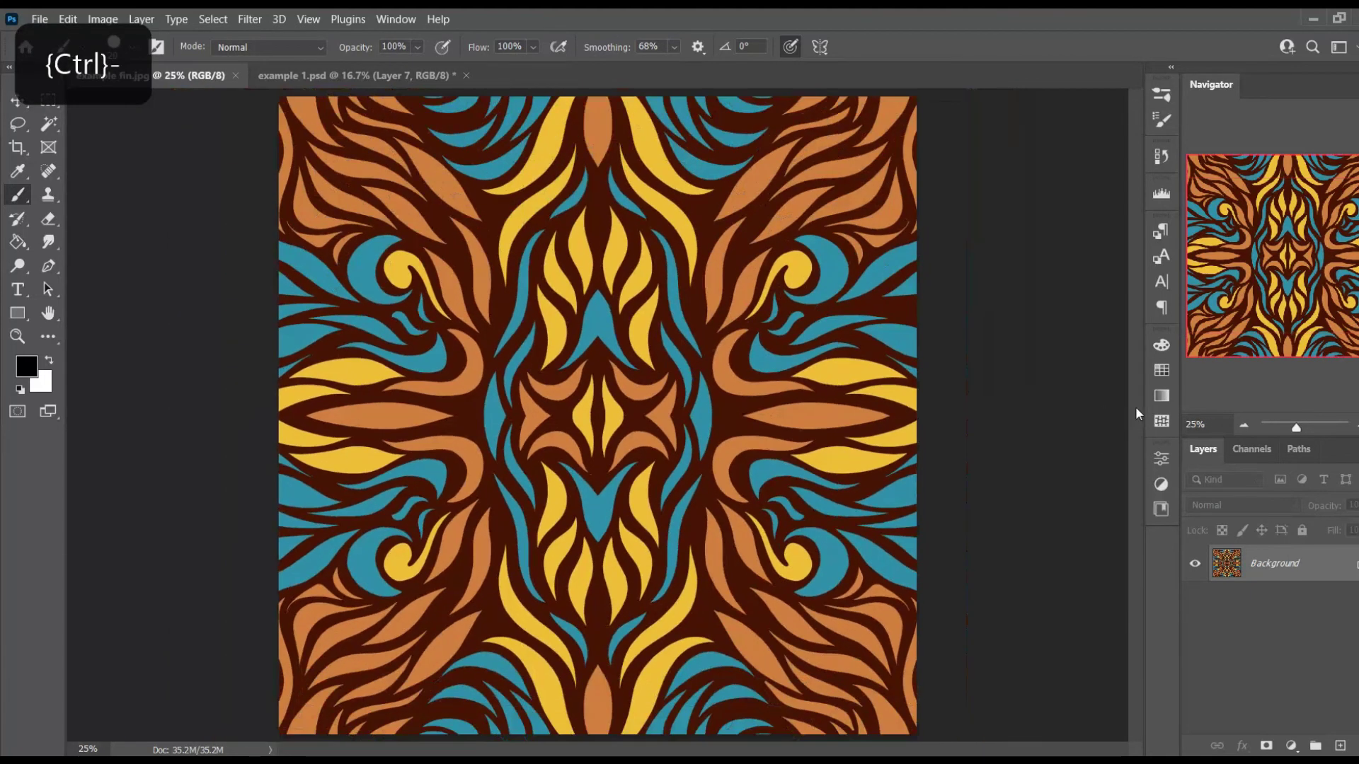
pyautogui.hotkey('ctrl', '=')
pyautogui.hotkey('ctrl', '-')
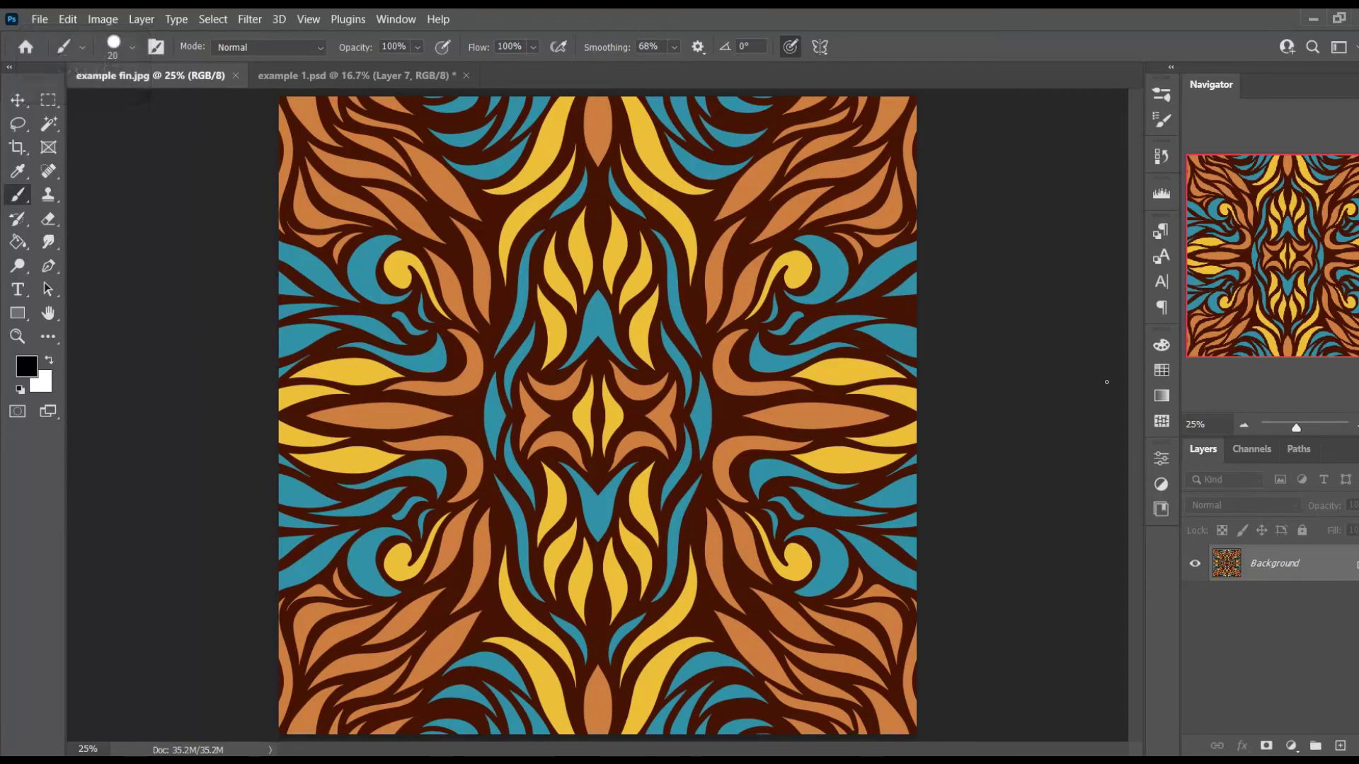
pyautogui.hotkey('ctrl', '-')
pyautogui.hotkey('ctrl', '=')
# Switch back to example 1.psd and check the smoothing and symmetry settings without changing them.
pyautogui.click(341, 74)
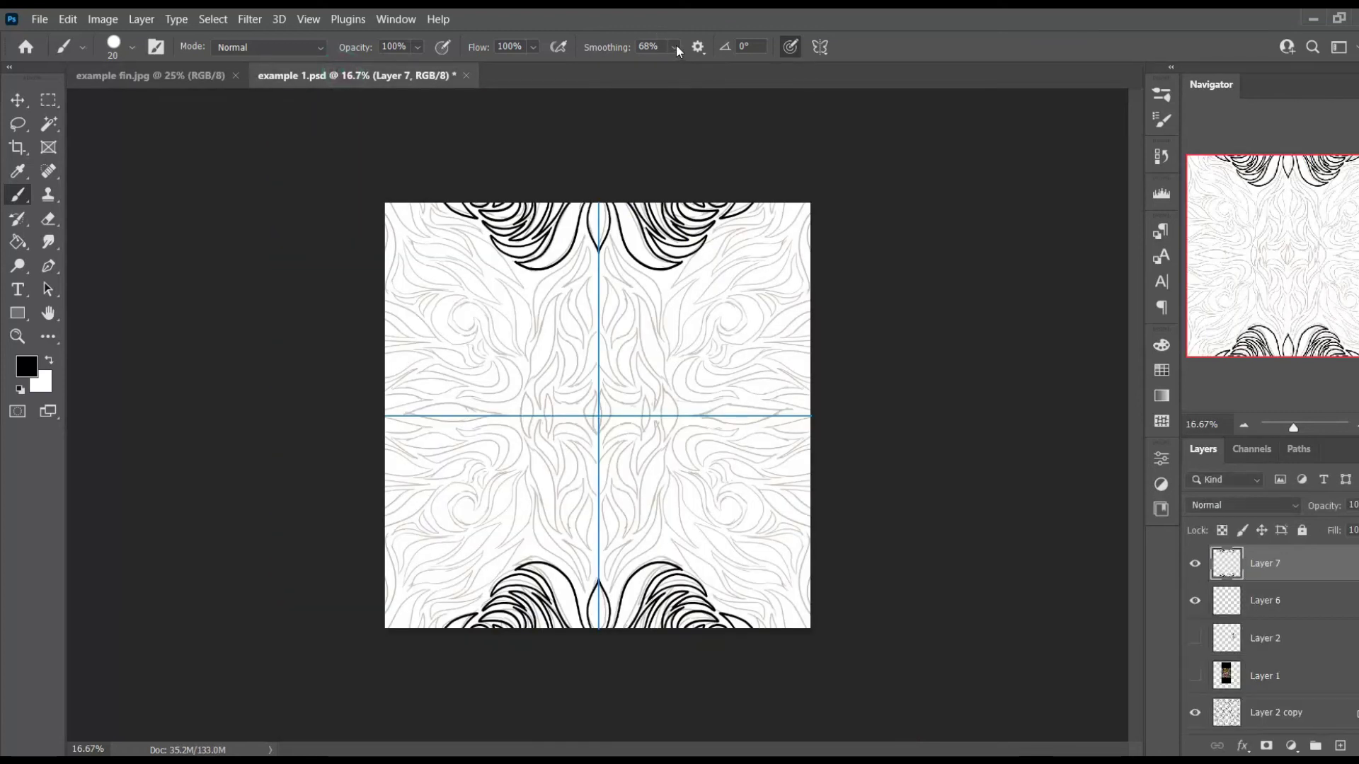
pyautogui.click(676, 46)
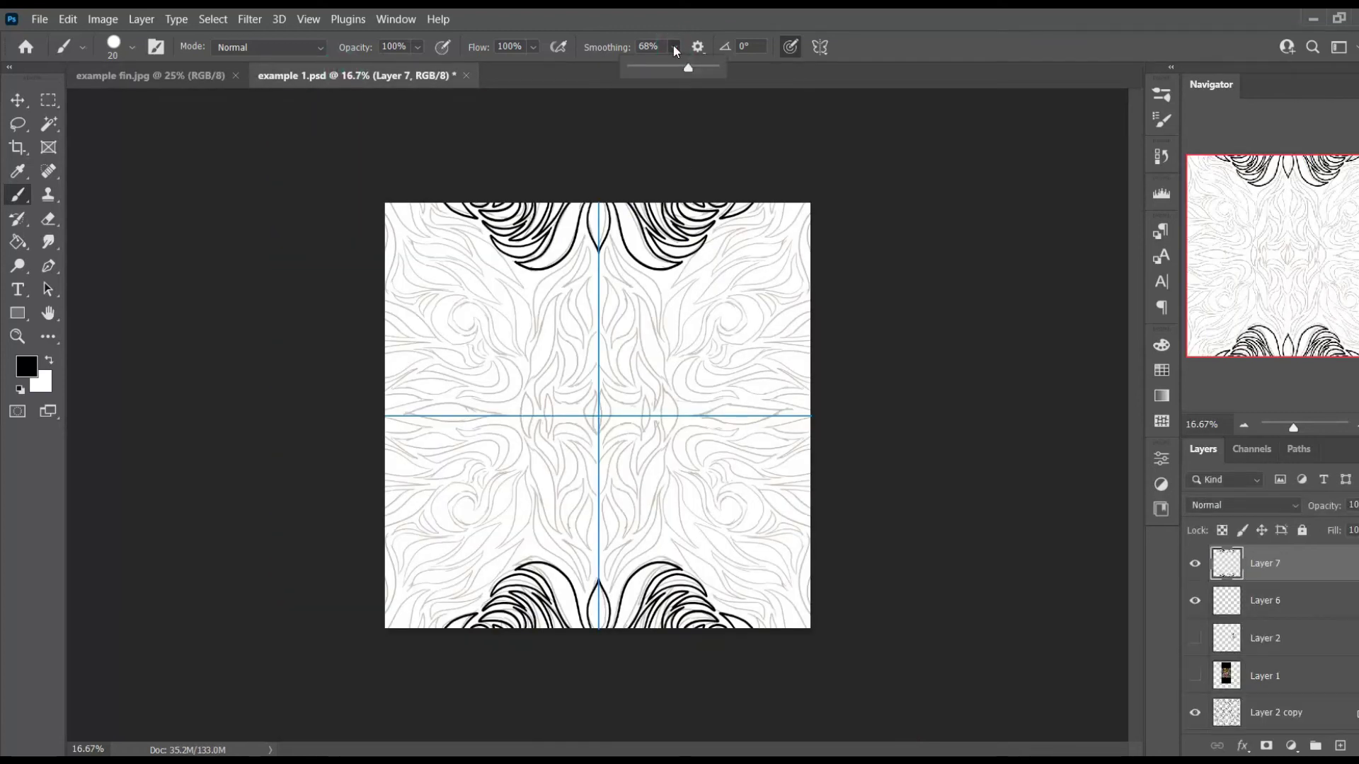
pyautogui.click(820, 48)
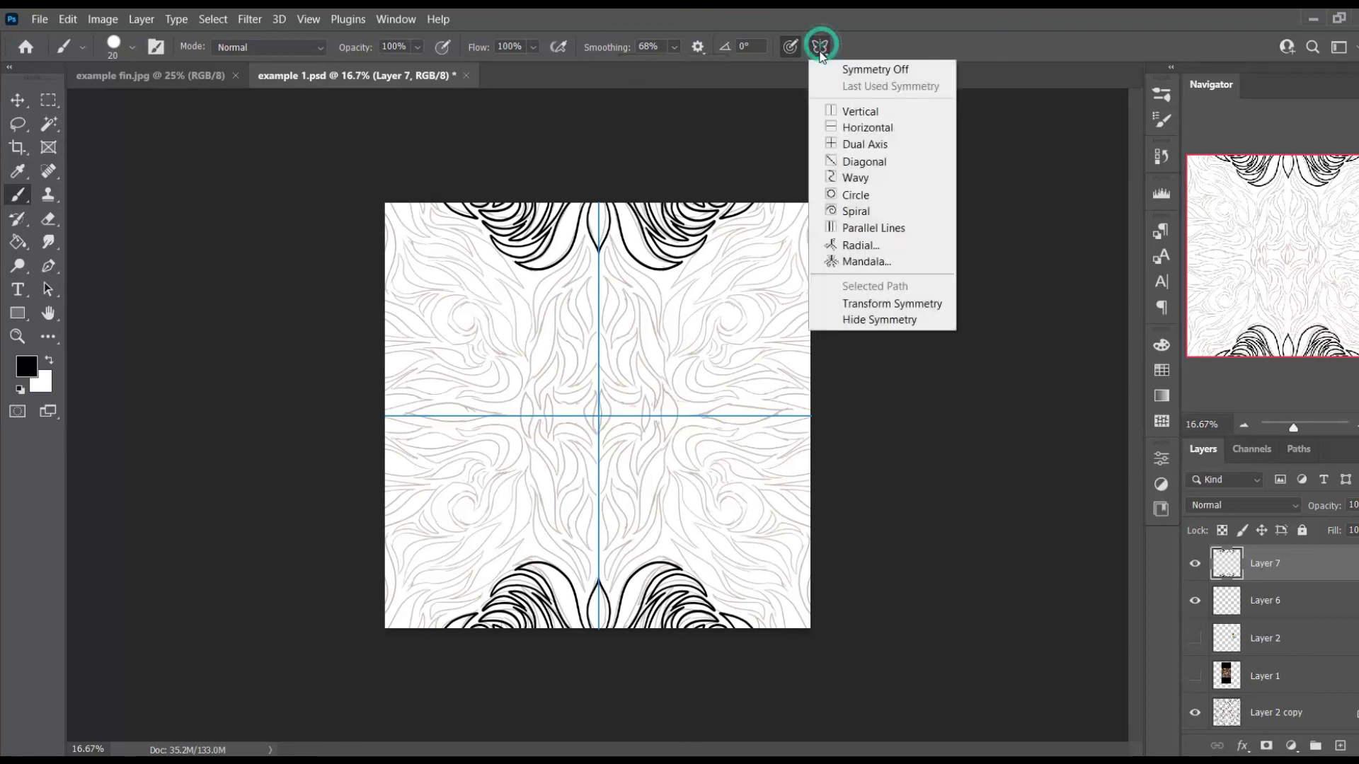
pyautogui.click(903, 45)
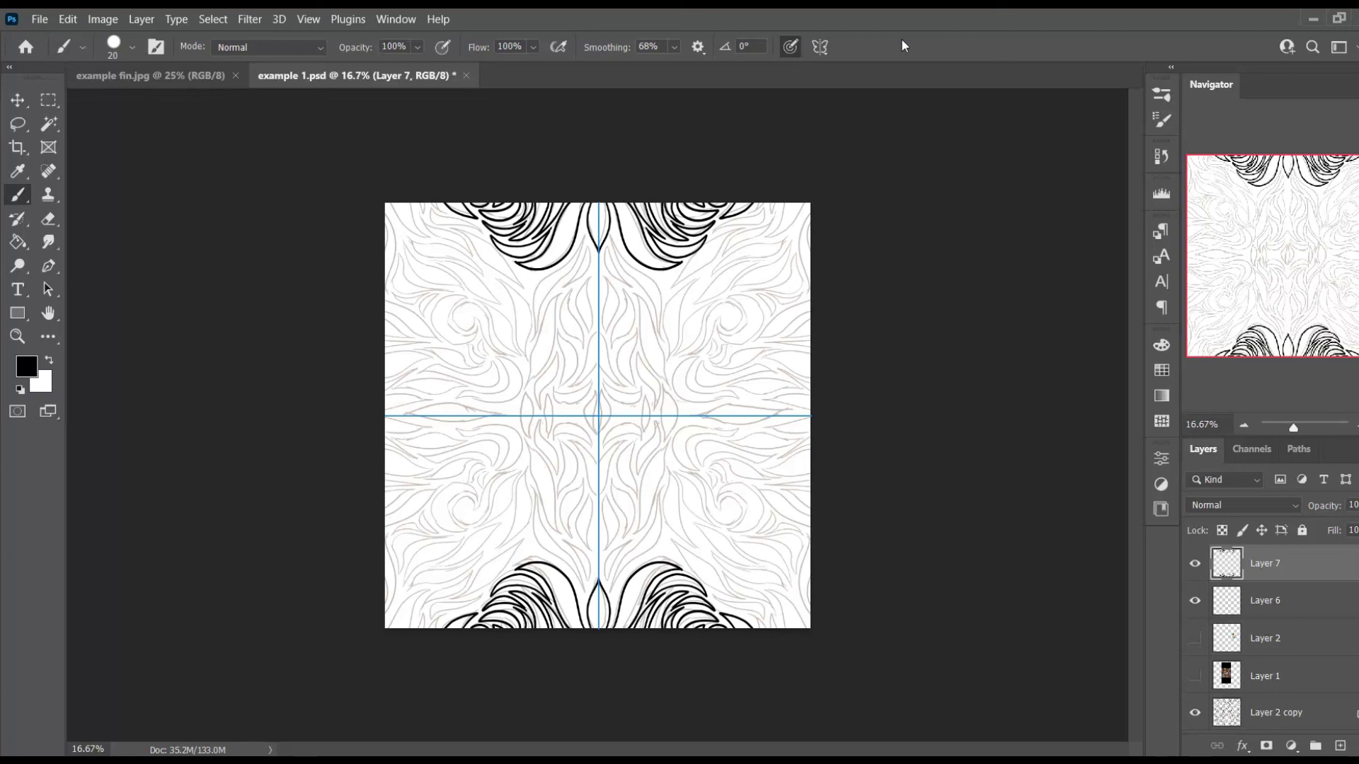
# Paint a curved leaf stroke just above the centre, mirrored into four copies.
pyautogui.hotkey('ctrl', '=')
pyautogui.press('e')
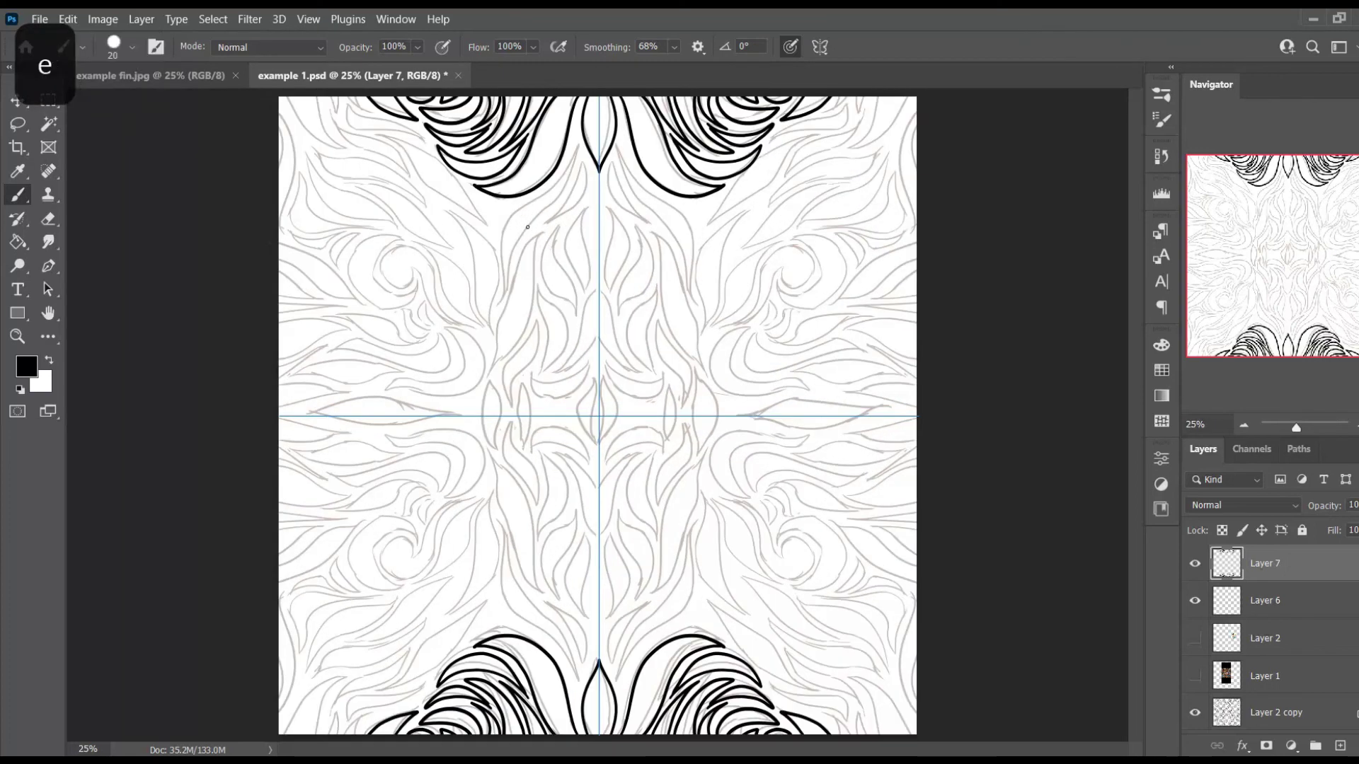
pyautogui.moveTo(542, 231)
pyautogui.mouseDown()
pyautogui.moveTo(514, 277)
pyautogui.moveTo(489, 378)
pyautogui.moveTo(521, 330)
pyautogui.moveTo(543, 227)
pyautogui.moveTo(571, 327)
pyautogui.moveTo(558, 249)
pyautogui.moveTo(578, 216)
pyautogui.moveTo(566, 247)
pyautogui.moveTo(580, 301)
pyautogui.moveTo(587, 208)
pyautogui.mouseUp()
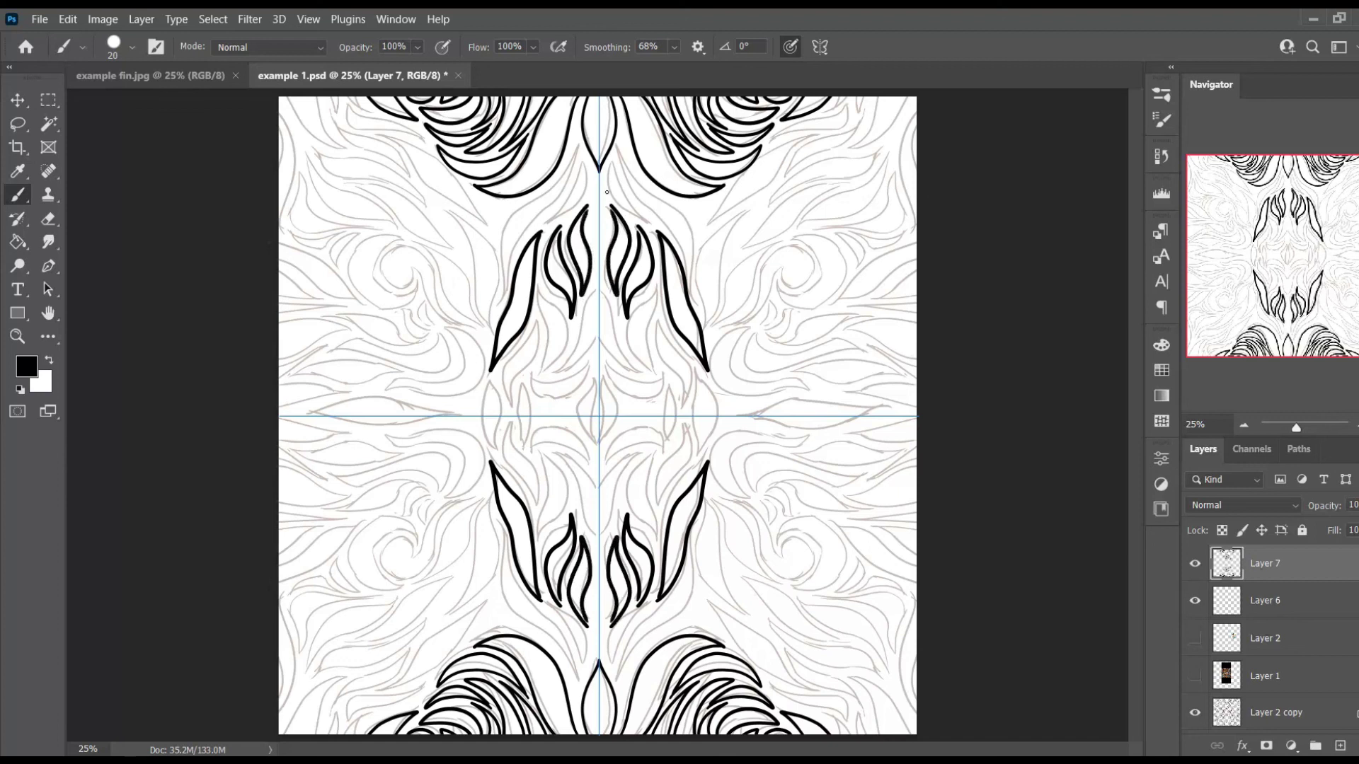